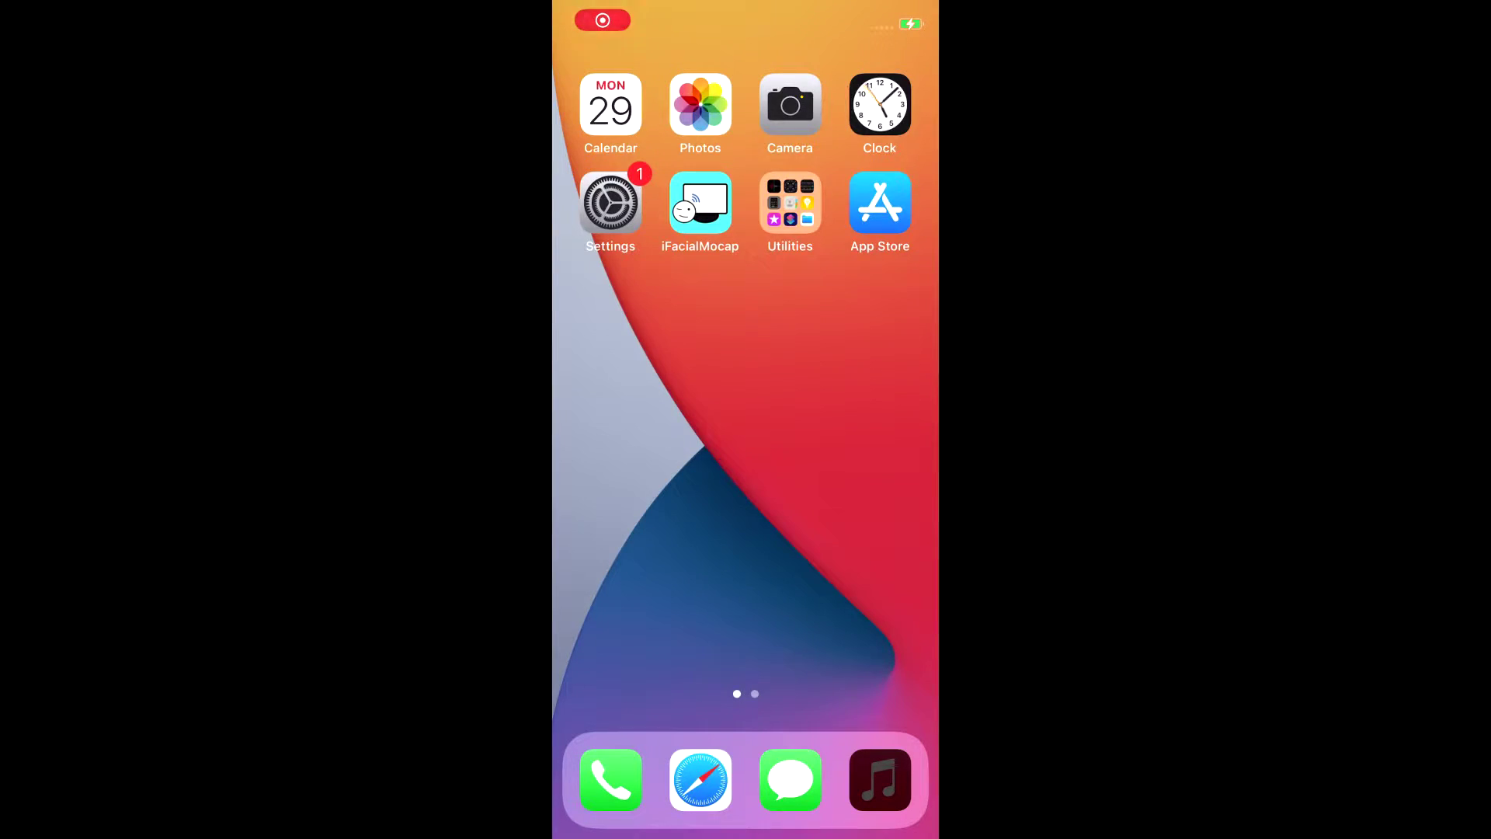
# Check the iPhone's Ethernet connection details in its Settings and return to the home screen
pyautogui.click(610, 202)
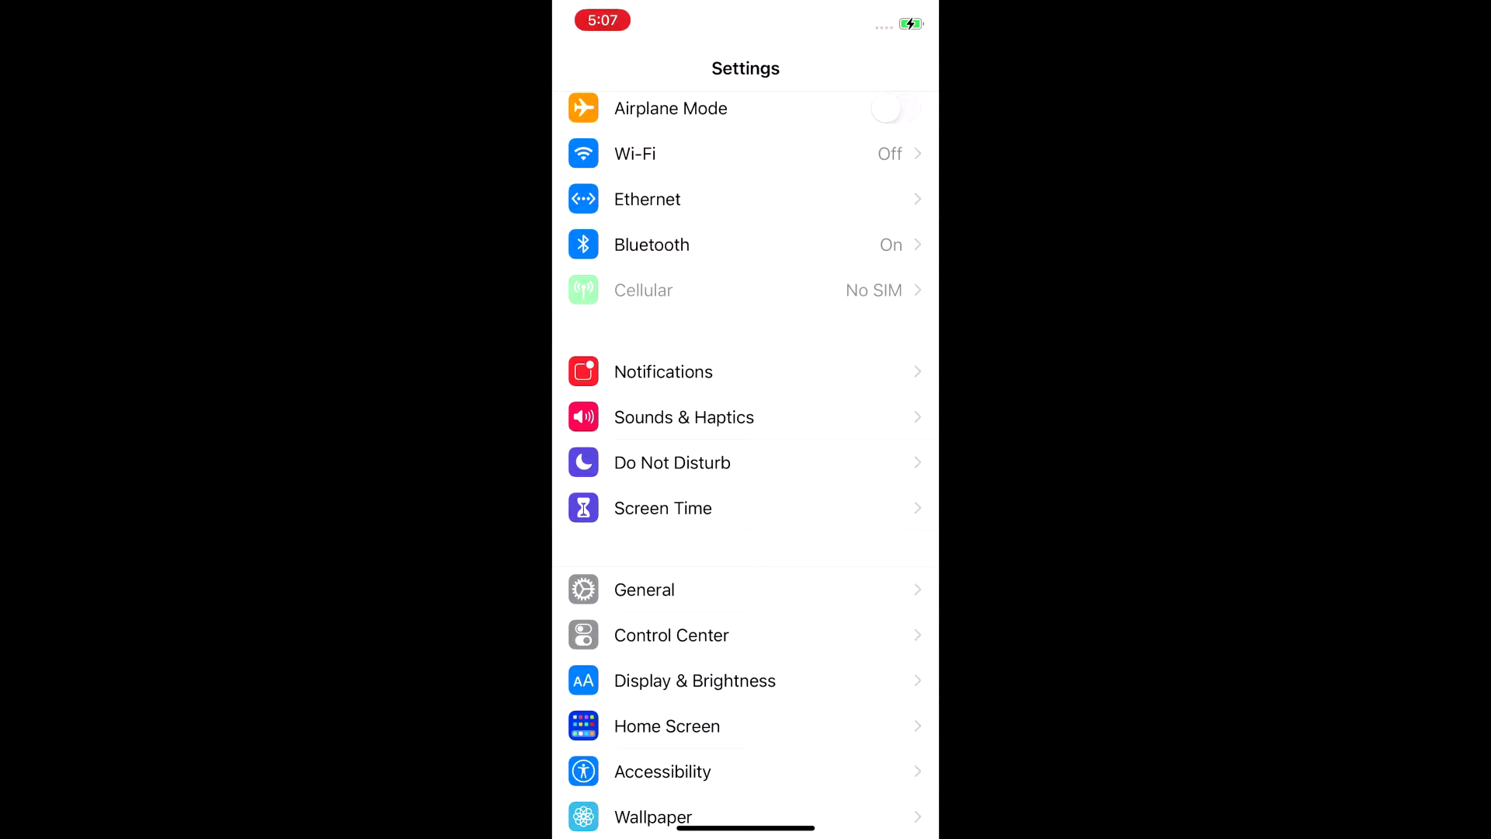
pyautogui.click(647, 199)
pyautogui.click(614, 170)
pyautogui.moveTo(746, 828); pyautogui.dragTo(746, 544)
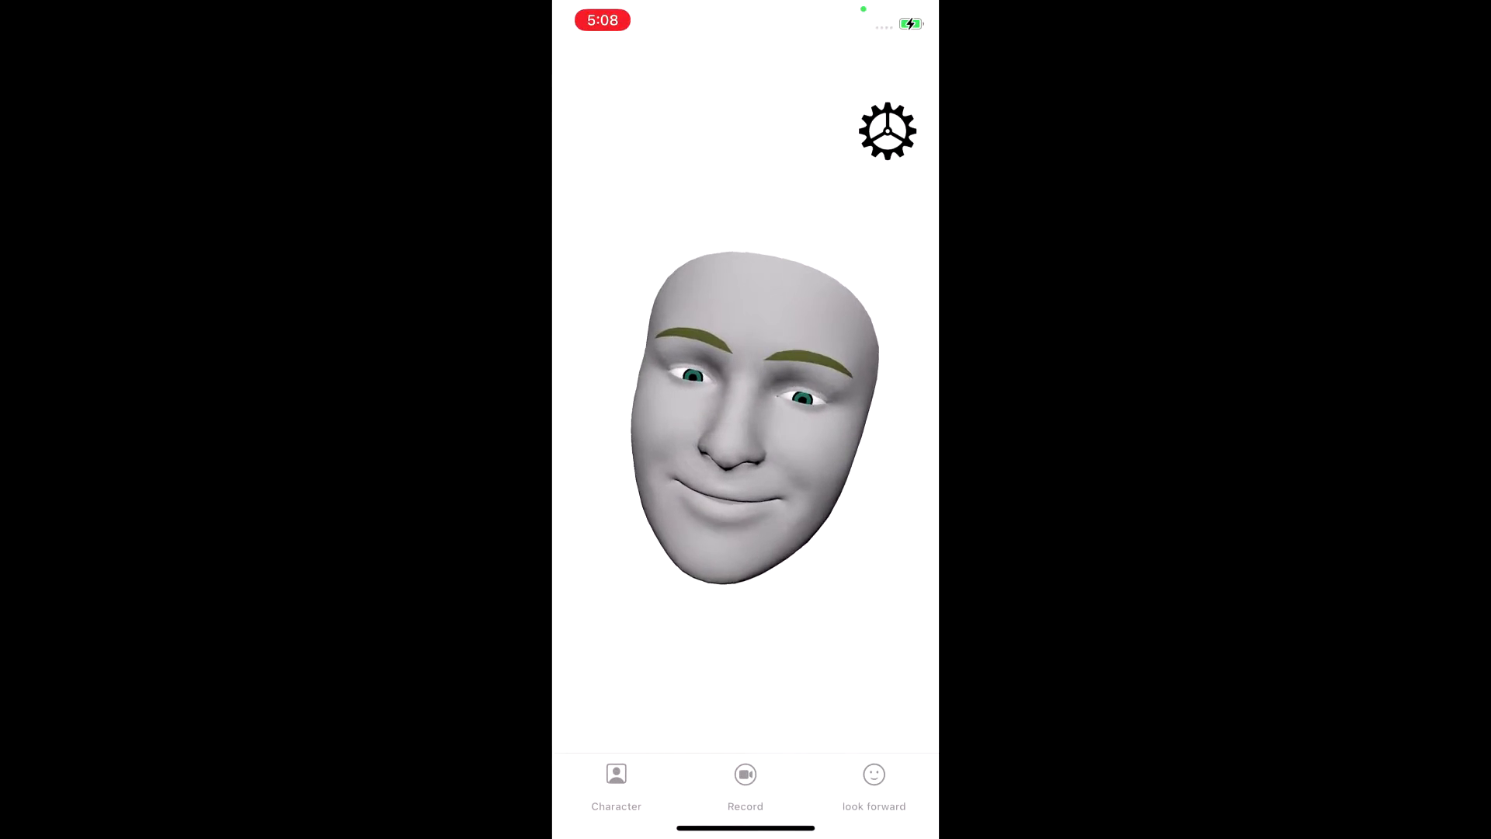
# In iFacialMocap's settings, open the destination IP address entry, cancel it, and toggle Optimize for long-time streaming
pyautogui.click(888, 131)
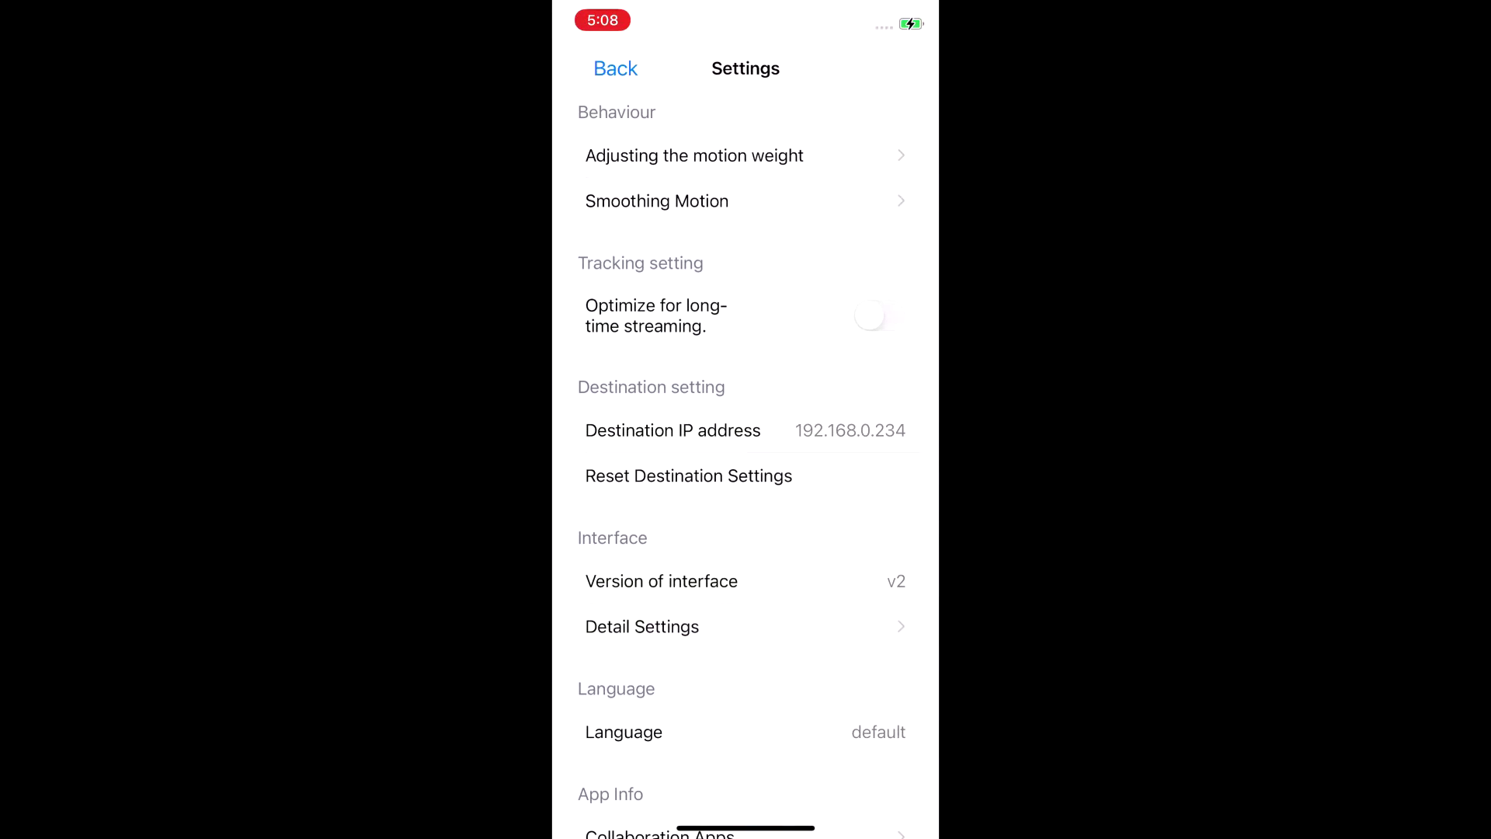
pyautogui.click(656, 429)
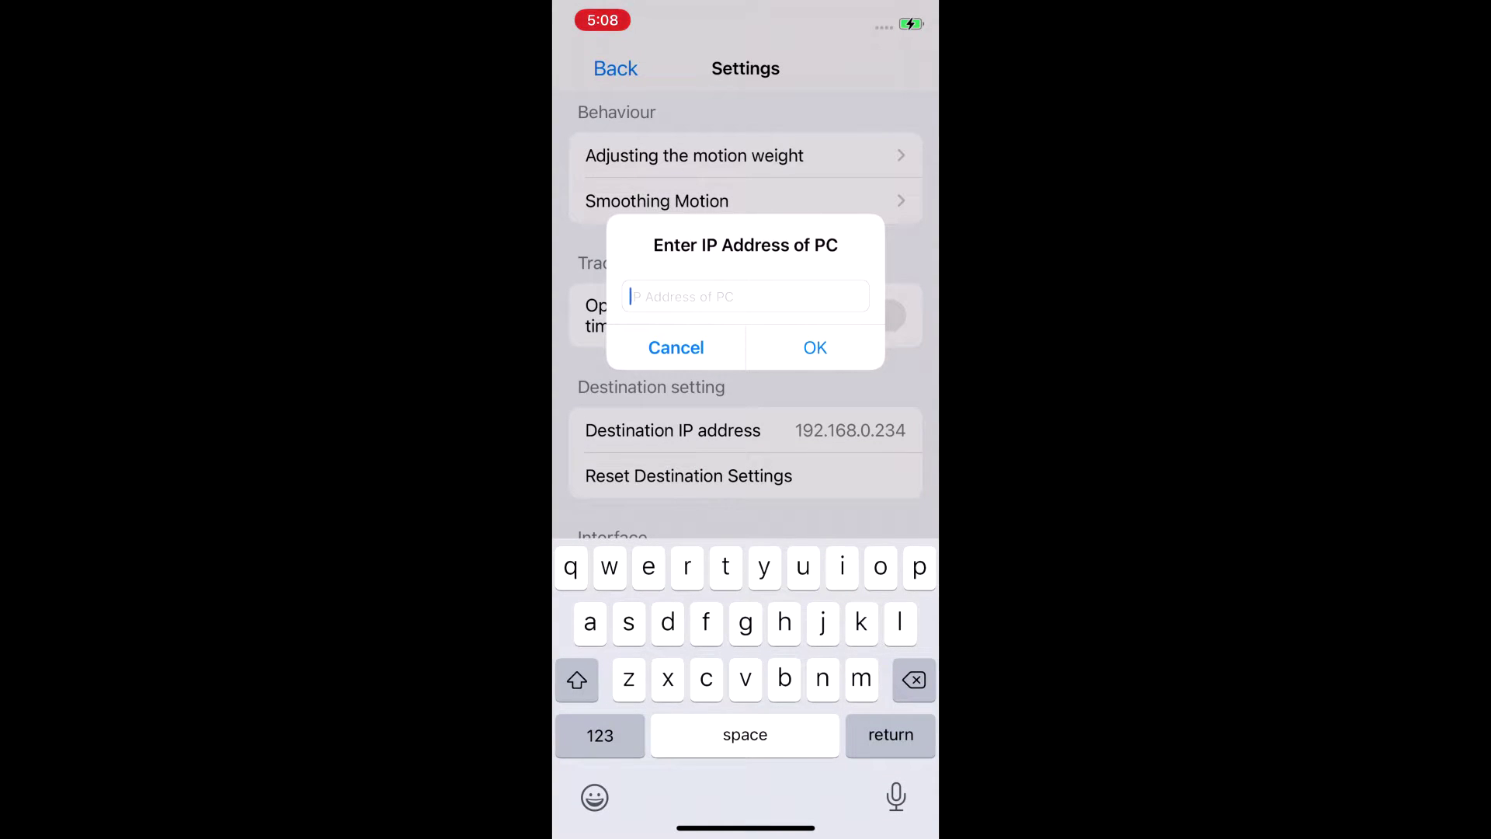
pyautogui.click(675, 347)
pyautogui.click(880, 315)
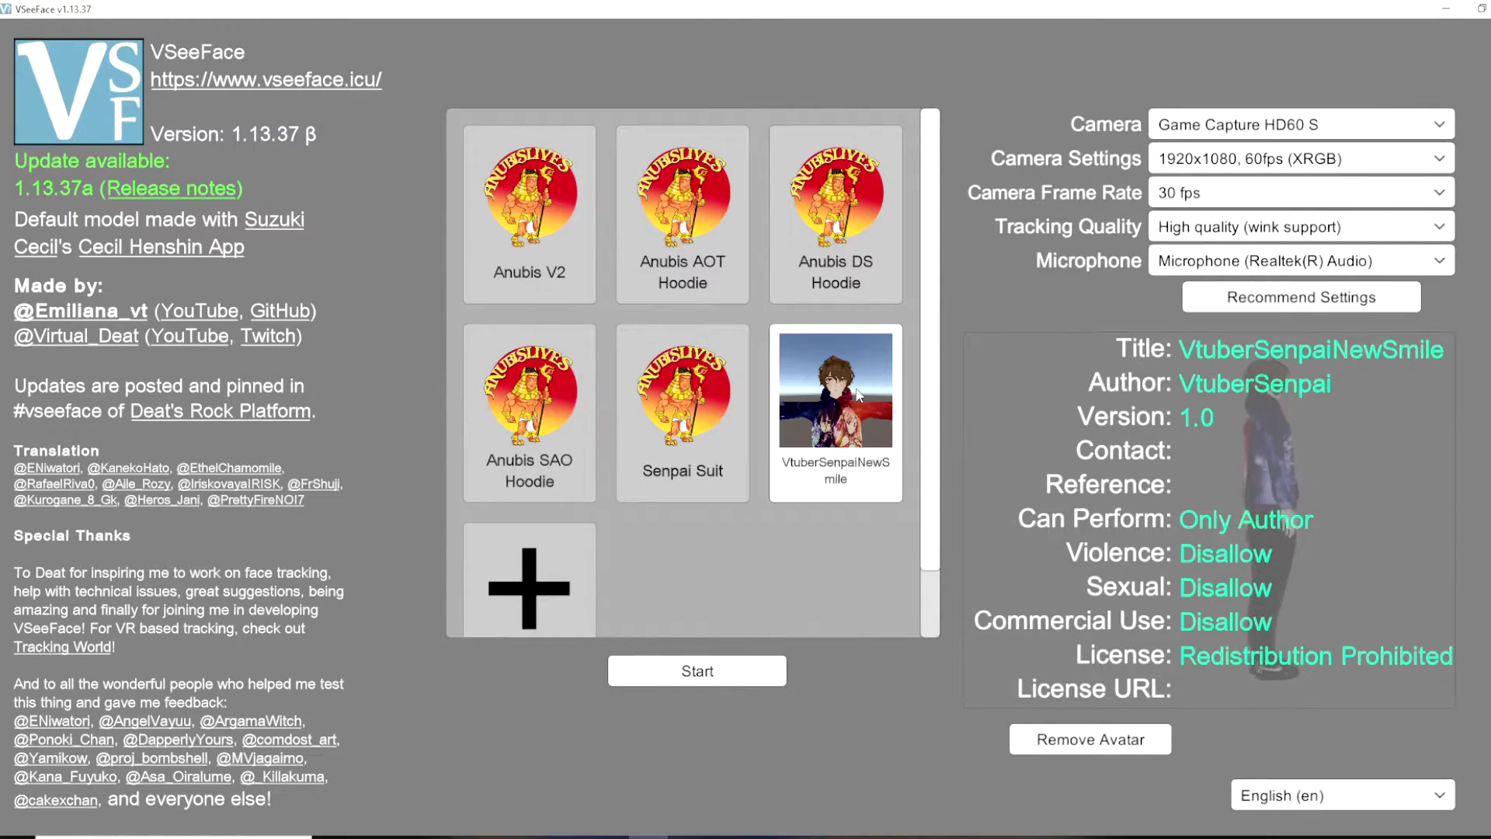
# Switch to VSeeFace, start it with the VtuberSenpaiNewSmile avatar, and open the general settings
pyautogui.click(711, 678)
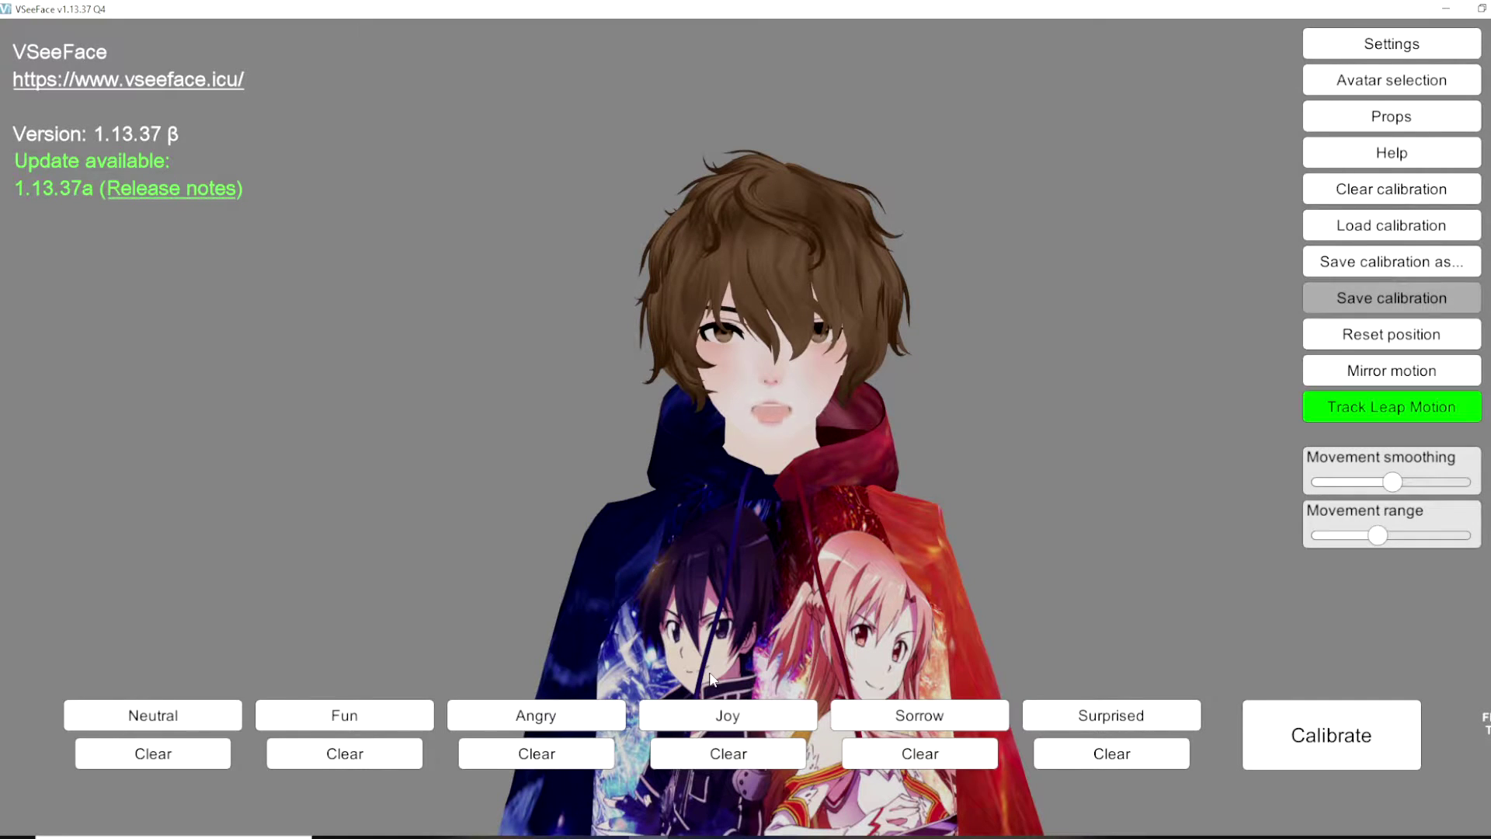
pyautogui.click(1313, 54)
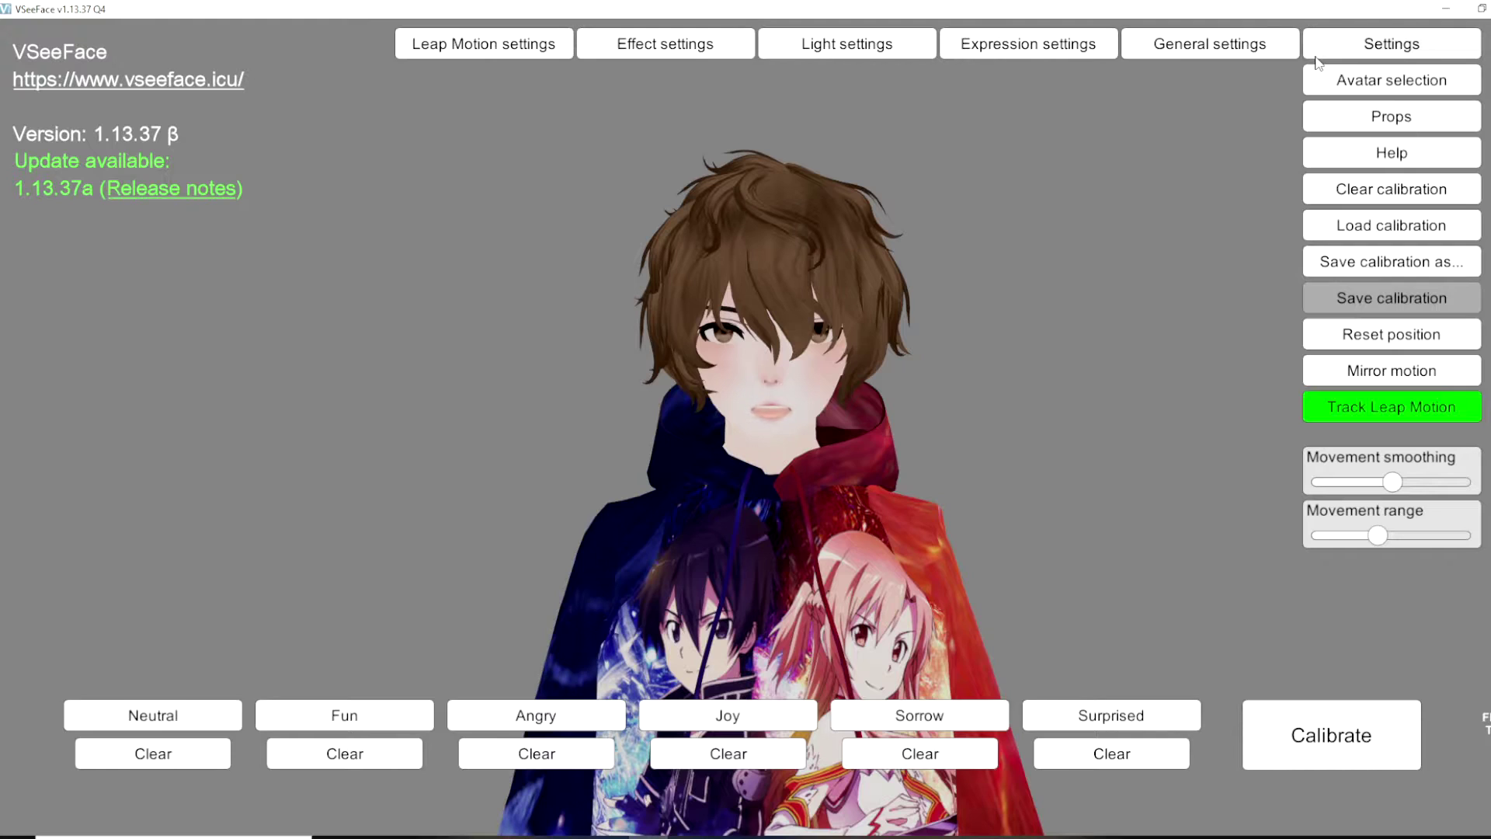
pyautogui.click(1218, 48)
pyautogui.click(1218, 49)
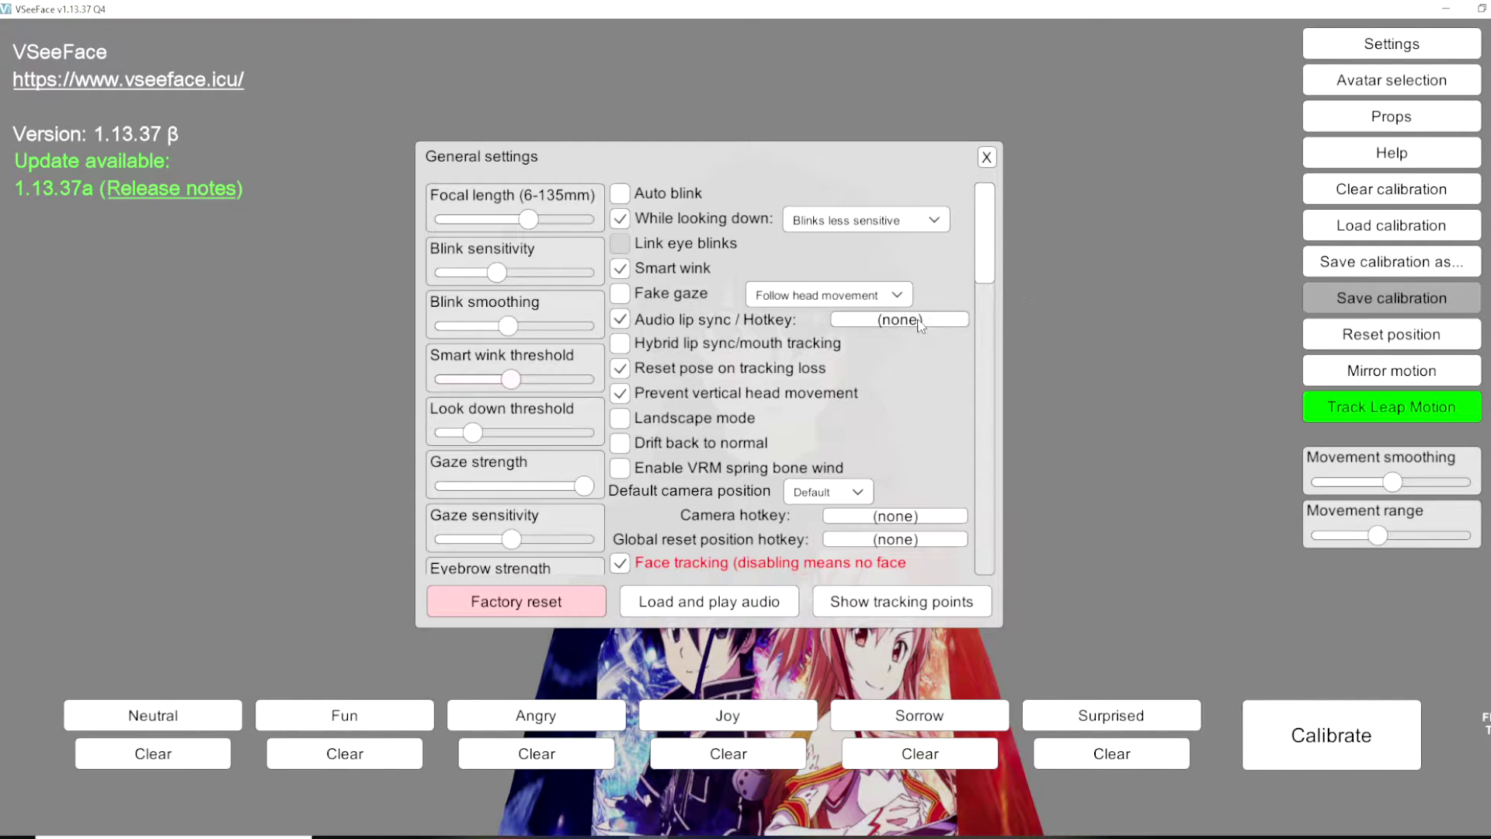
# Enable the iPhone/ARKit tracking receiver with iFacialMocap as the tracking app
pyautogui.scroll(-15, 919, 323)
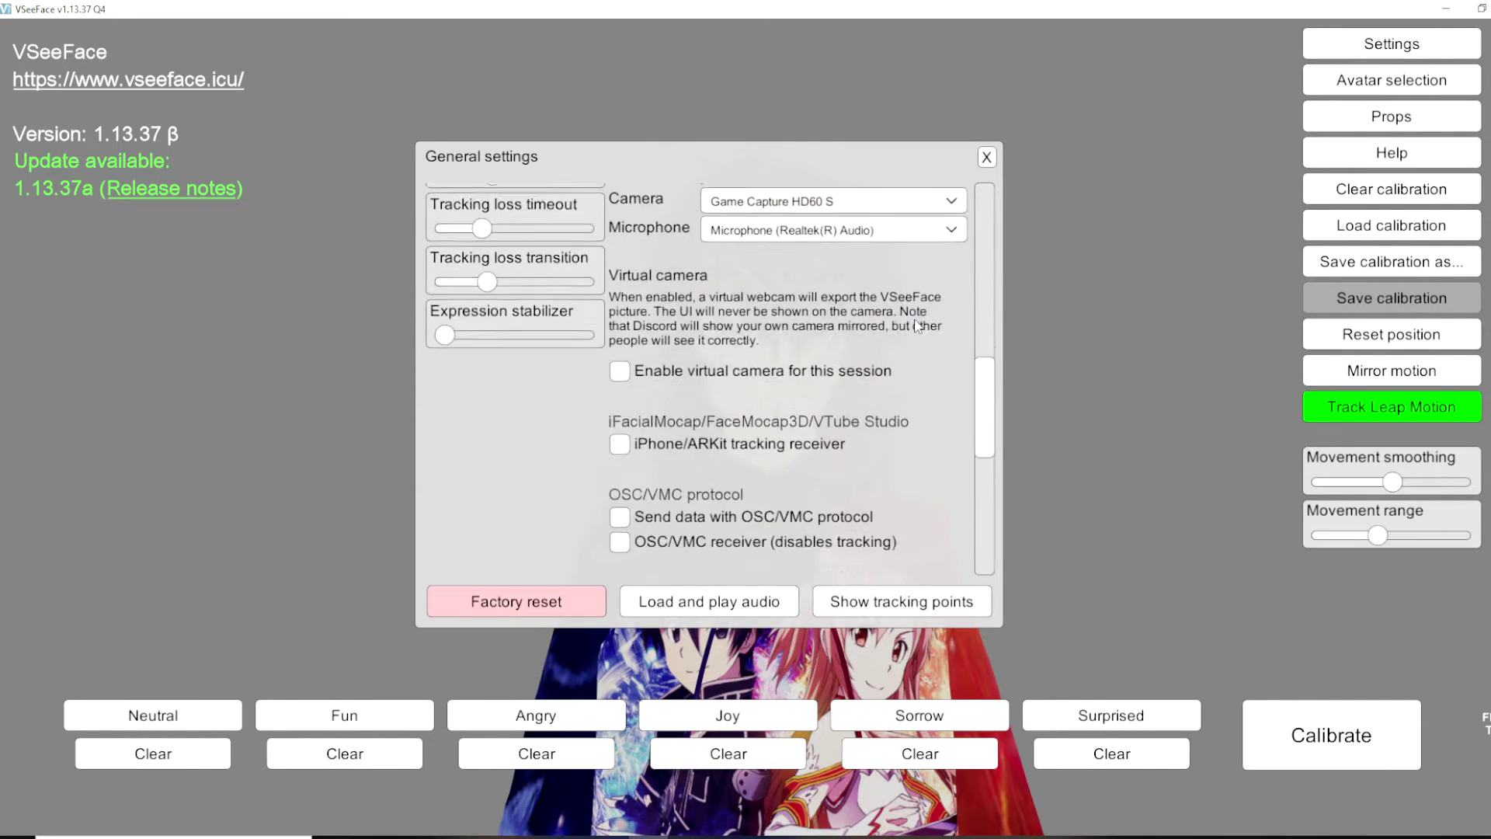
pyautogui.scroll(-2, 919, 325)
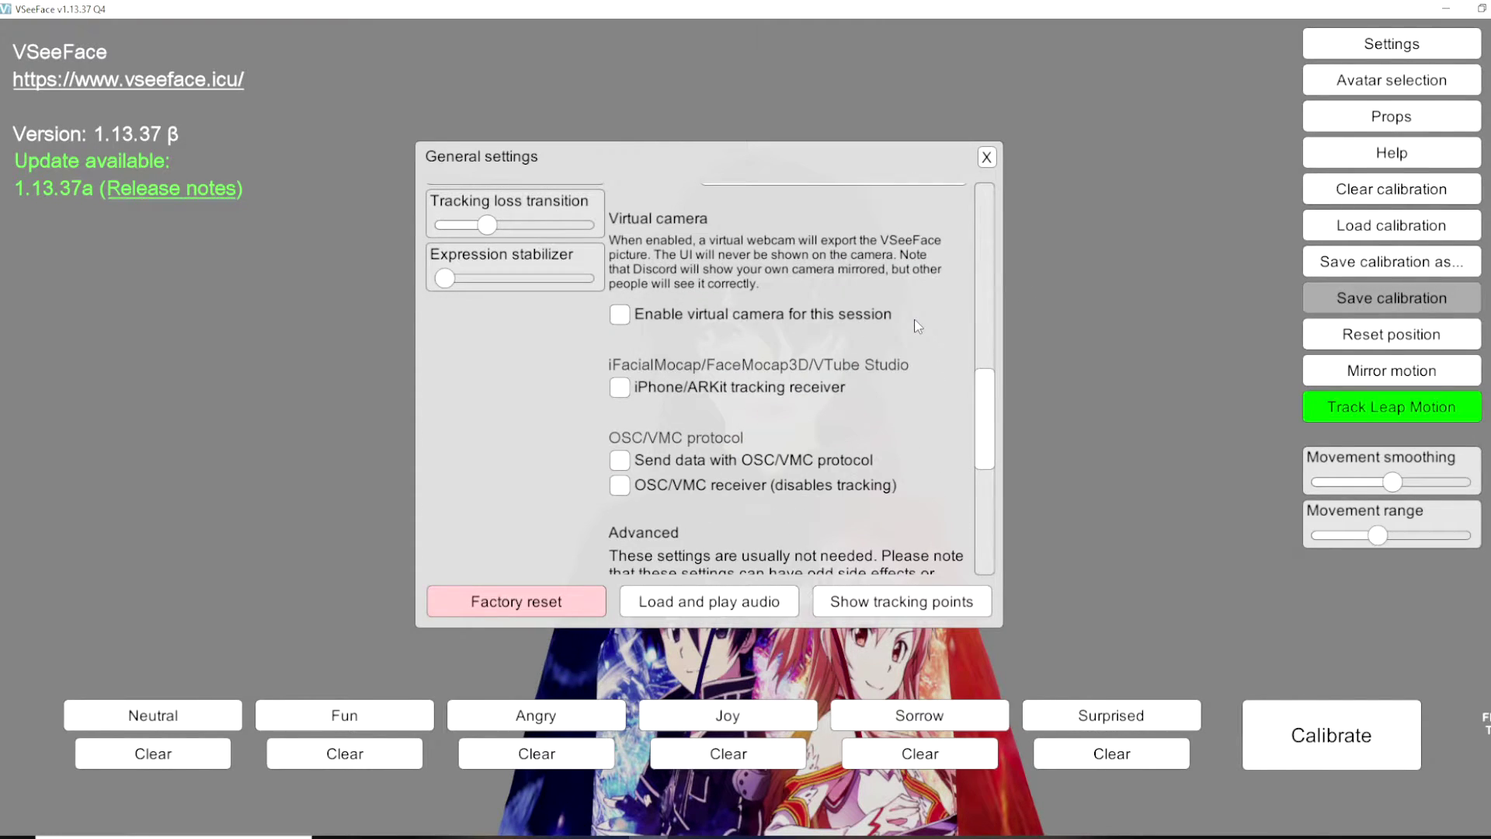
pyautogui.click(619, 393)
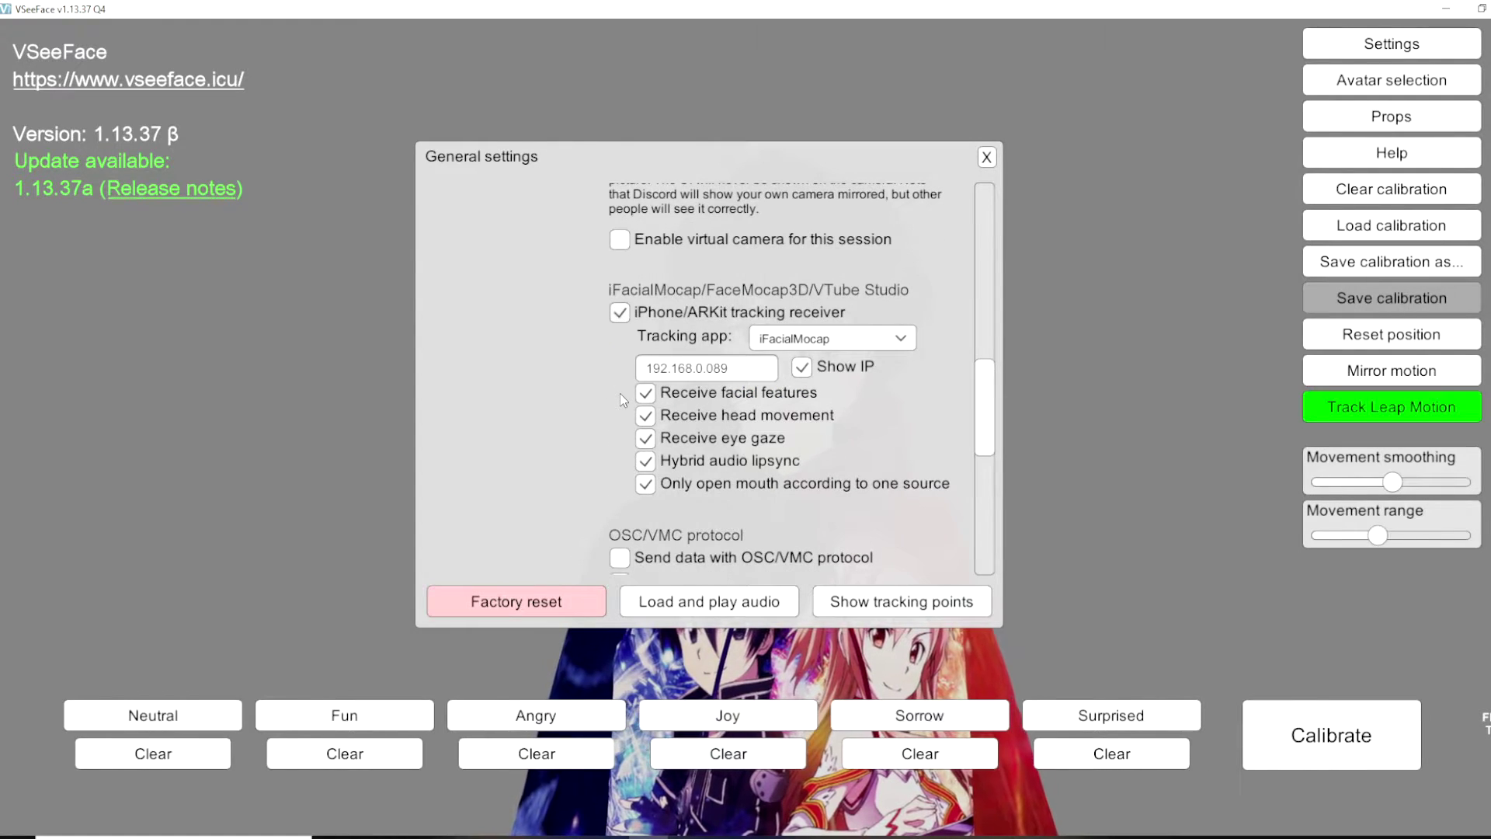
pyautogui.click(834, 343)
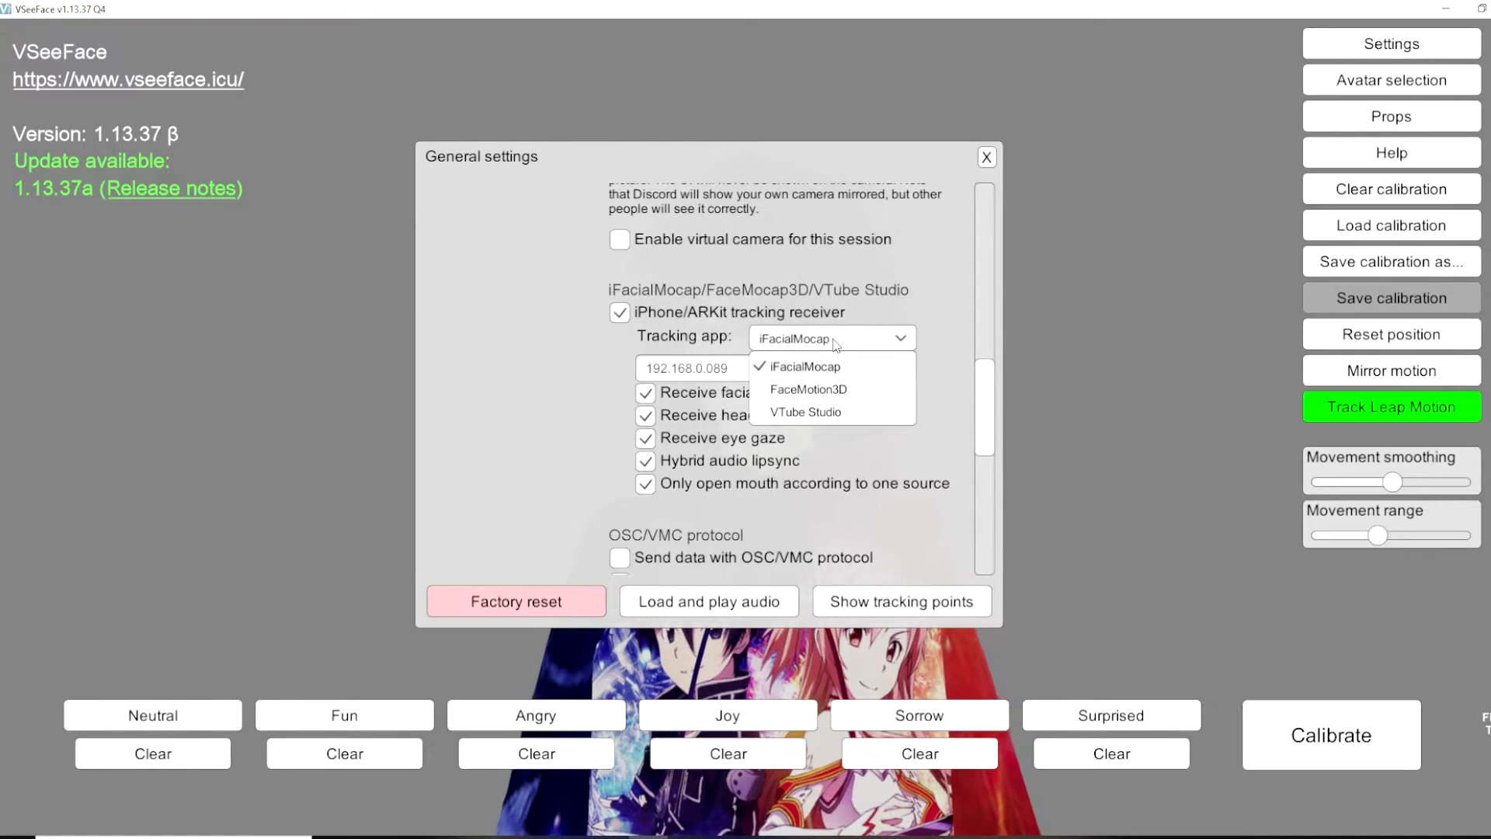
pyautogui.click(834, 342)
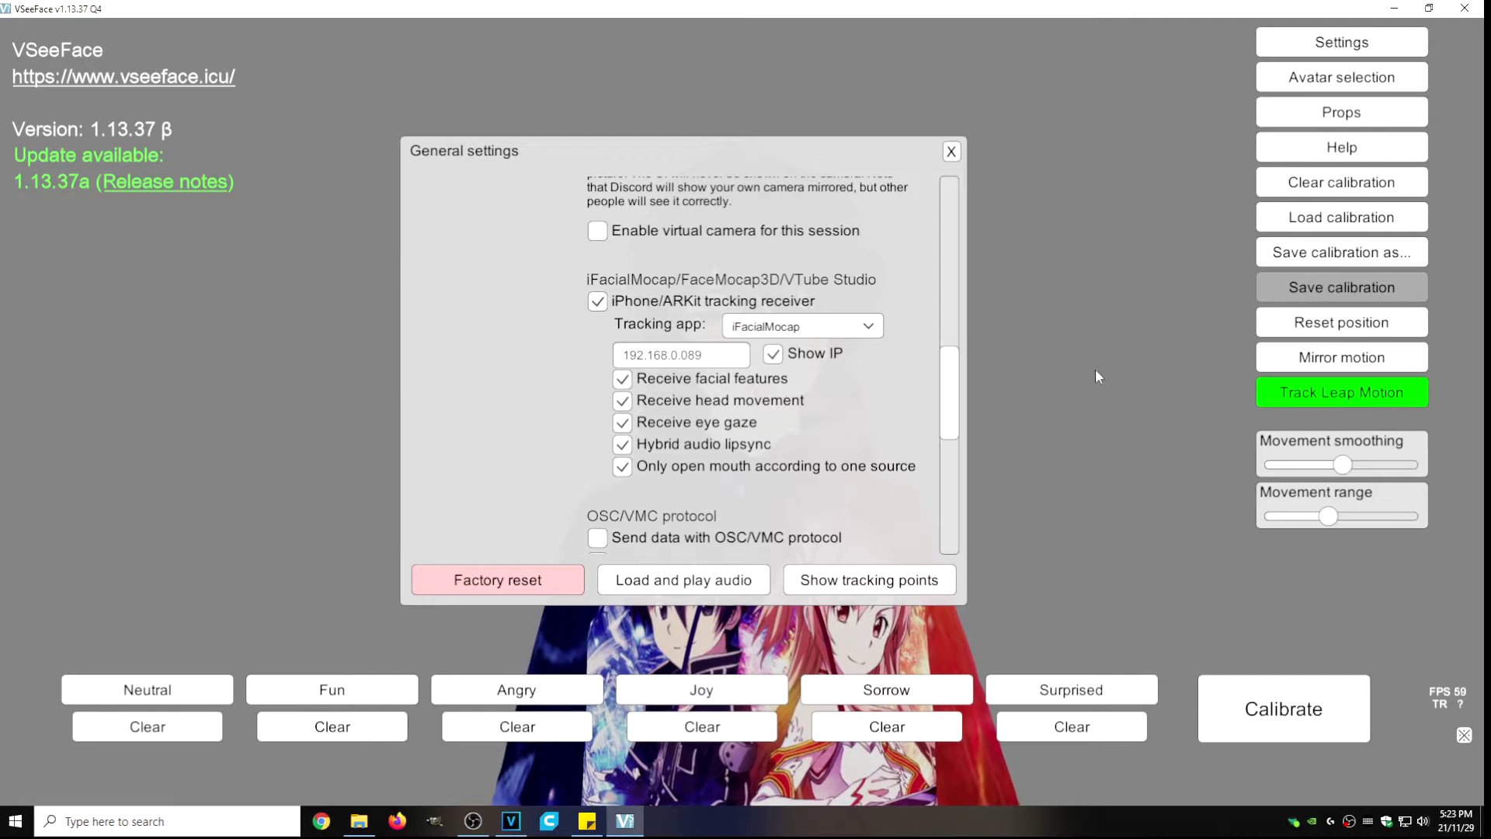
# Look up the PC's IPv4 address in the Windows Ethernet properties and return to the tracking receiver's IP field in VSeeFace
pyautogui.rightClick(1407, 825)
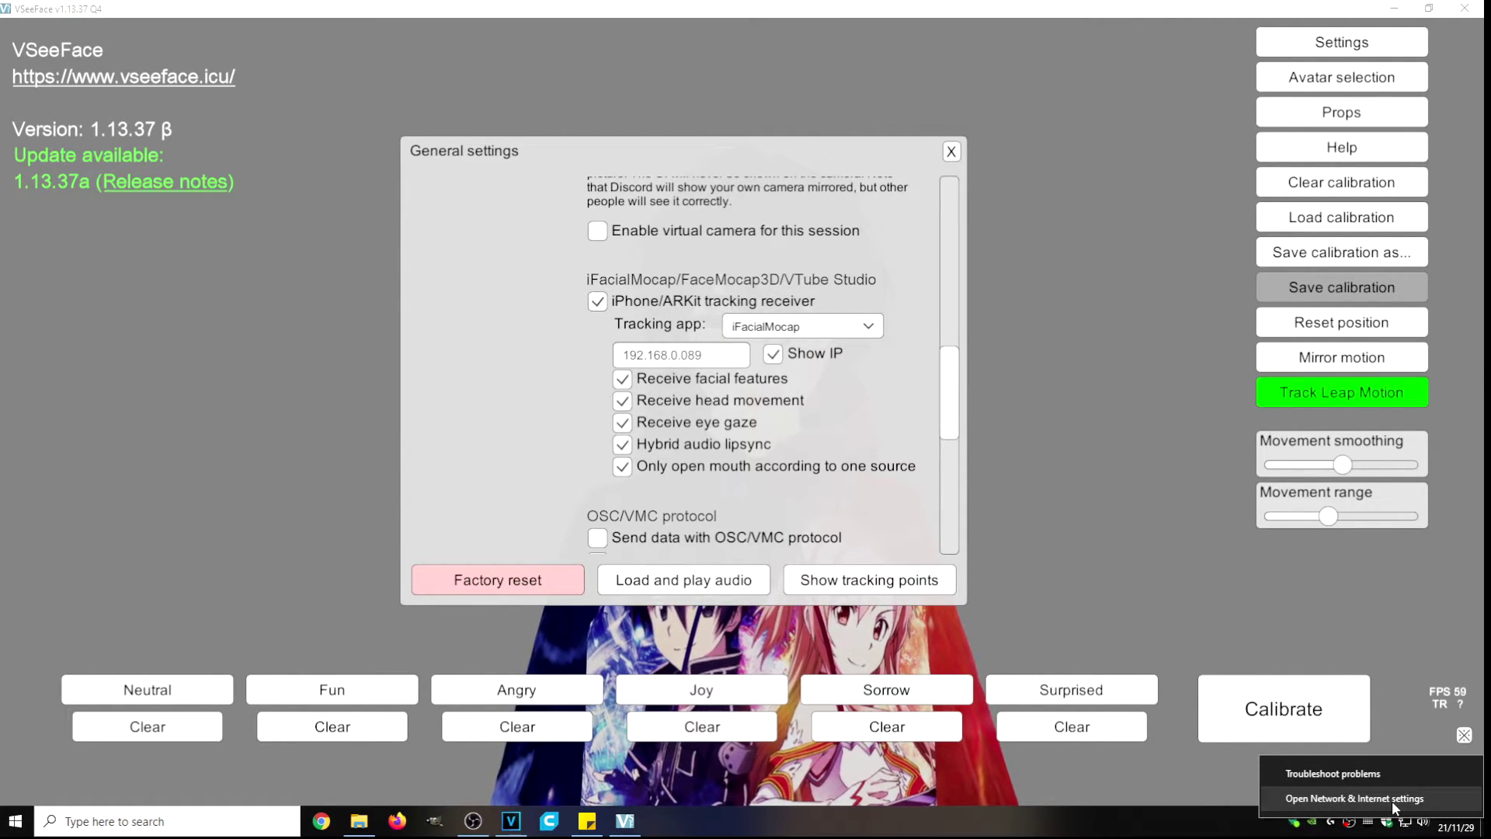
pyautogui.click(1390, 799)
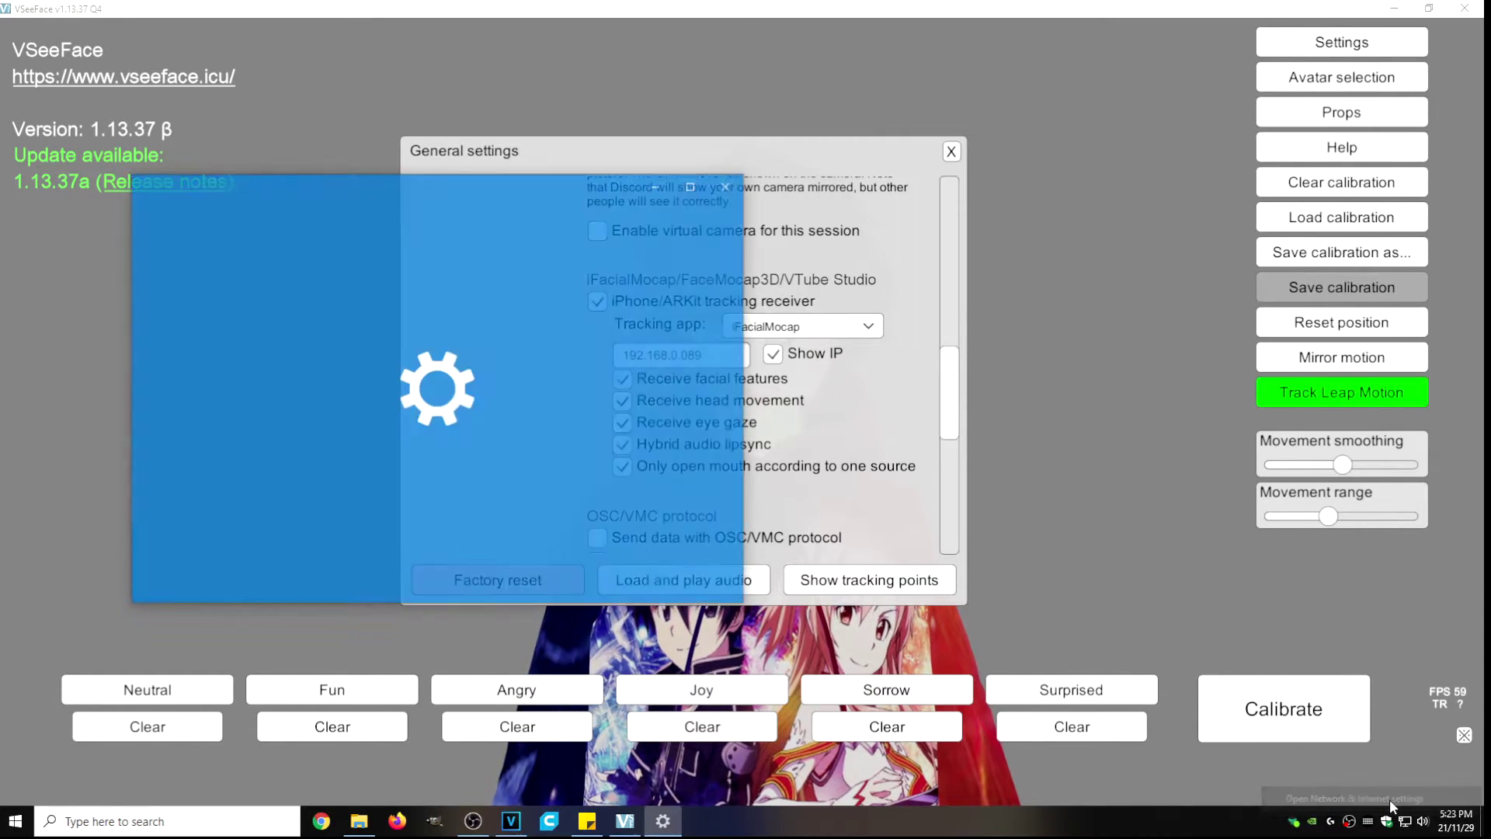
pyautogui.moveTo(598, 200); pyautogui.dragTo(843, 152)
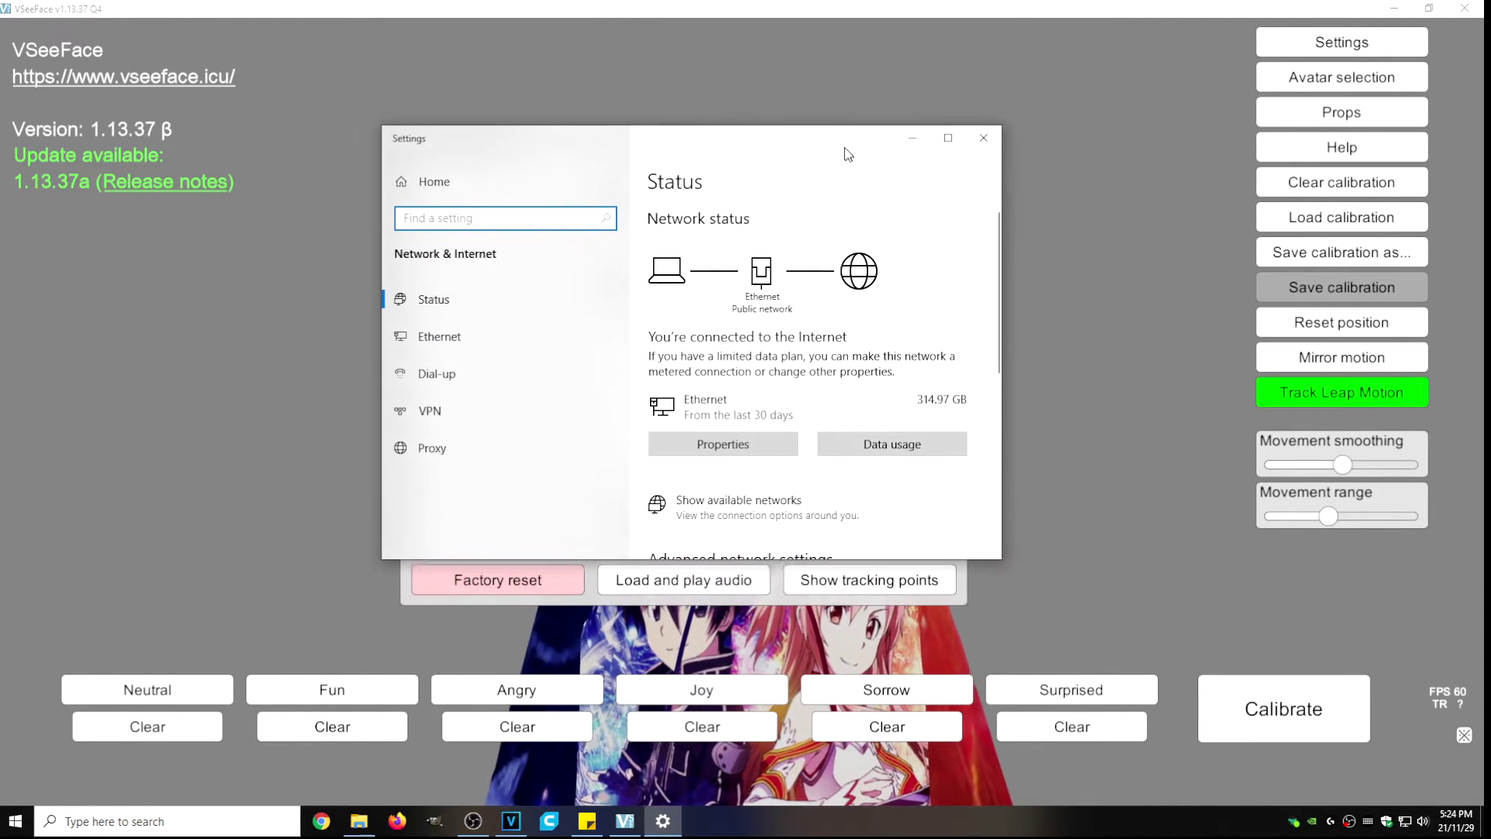
pyautogui.click(738, 442)
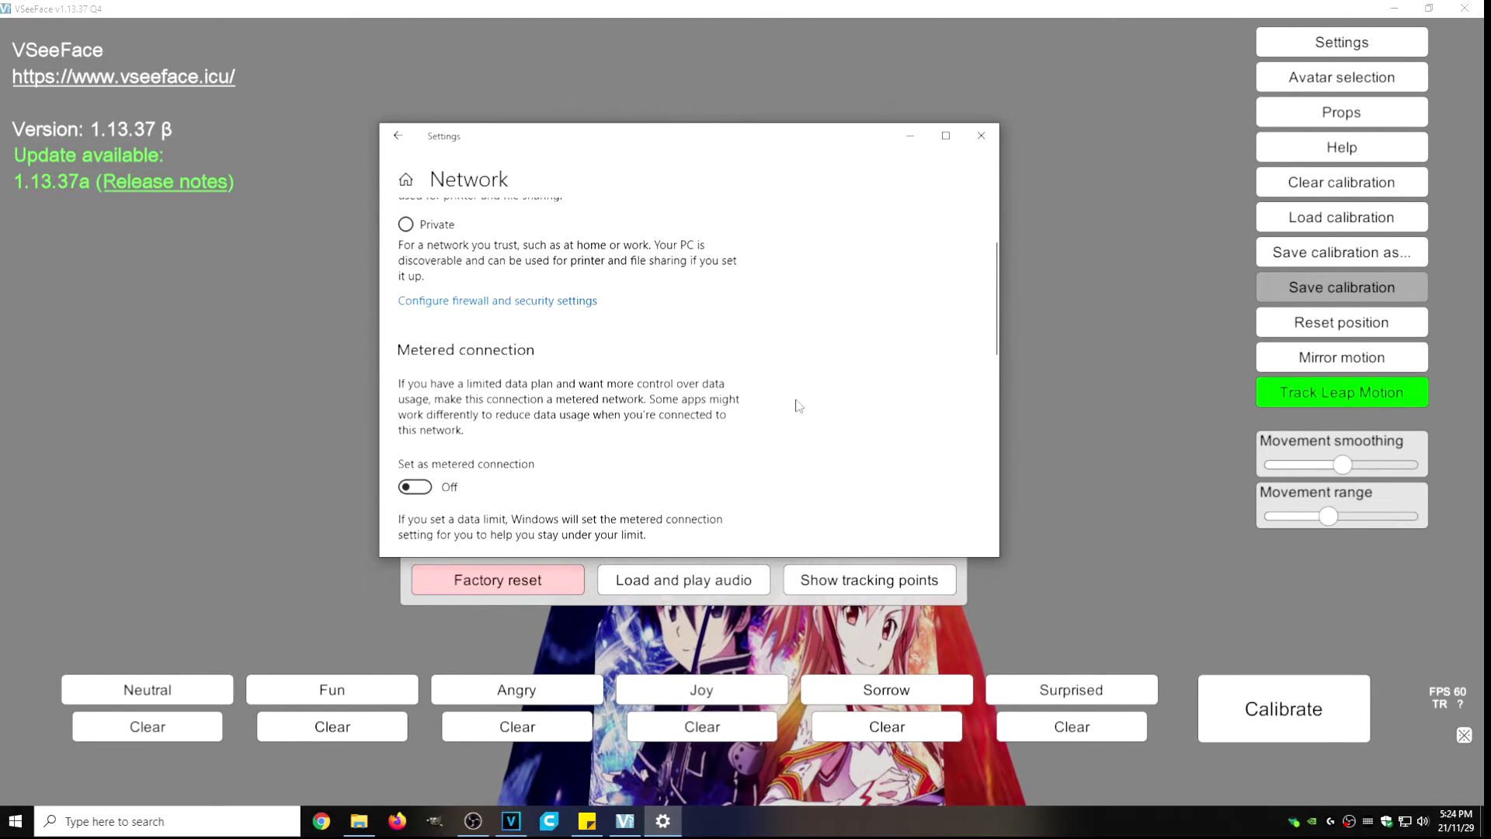
pyautogui.scroll(-4, 799, 405)
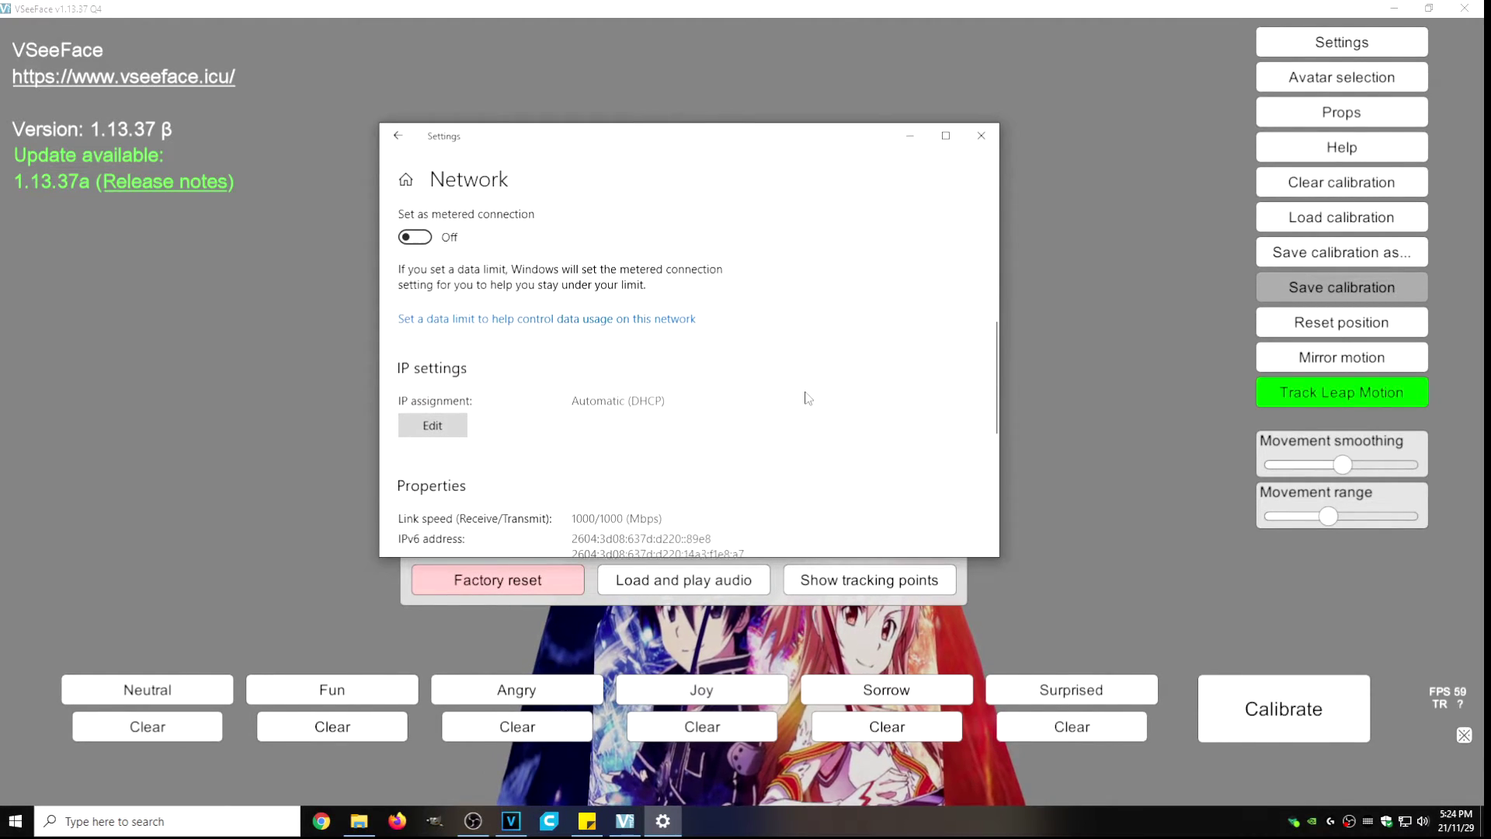
pyautogui.scroll(-2, 807, 398)
pyautogui.scroll(-2, 807, 398)
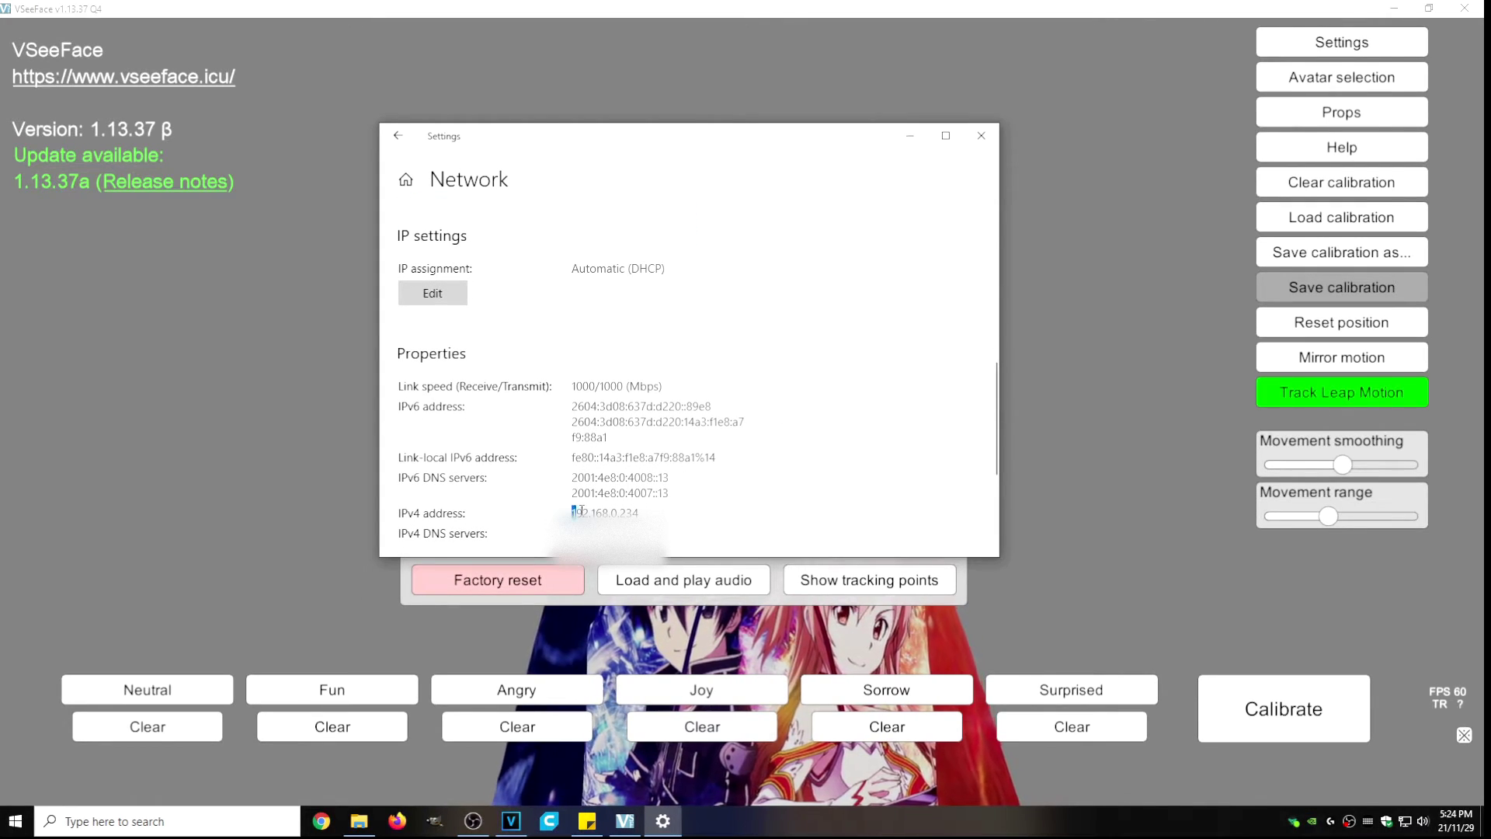
pyautogui.moveTo(581, 510); pyautogui.dragTo(651, 510)
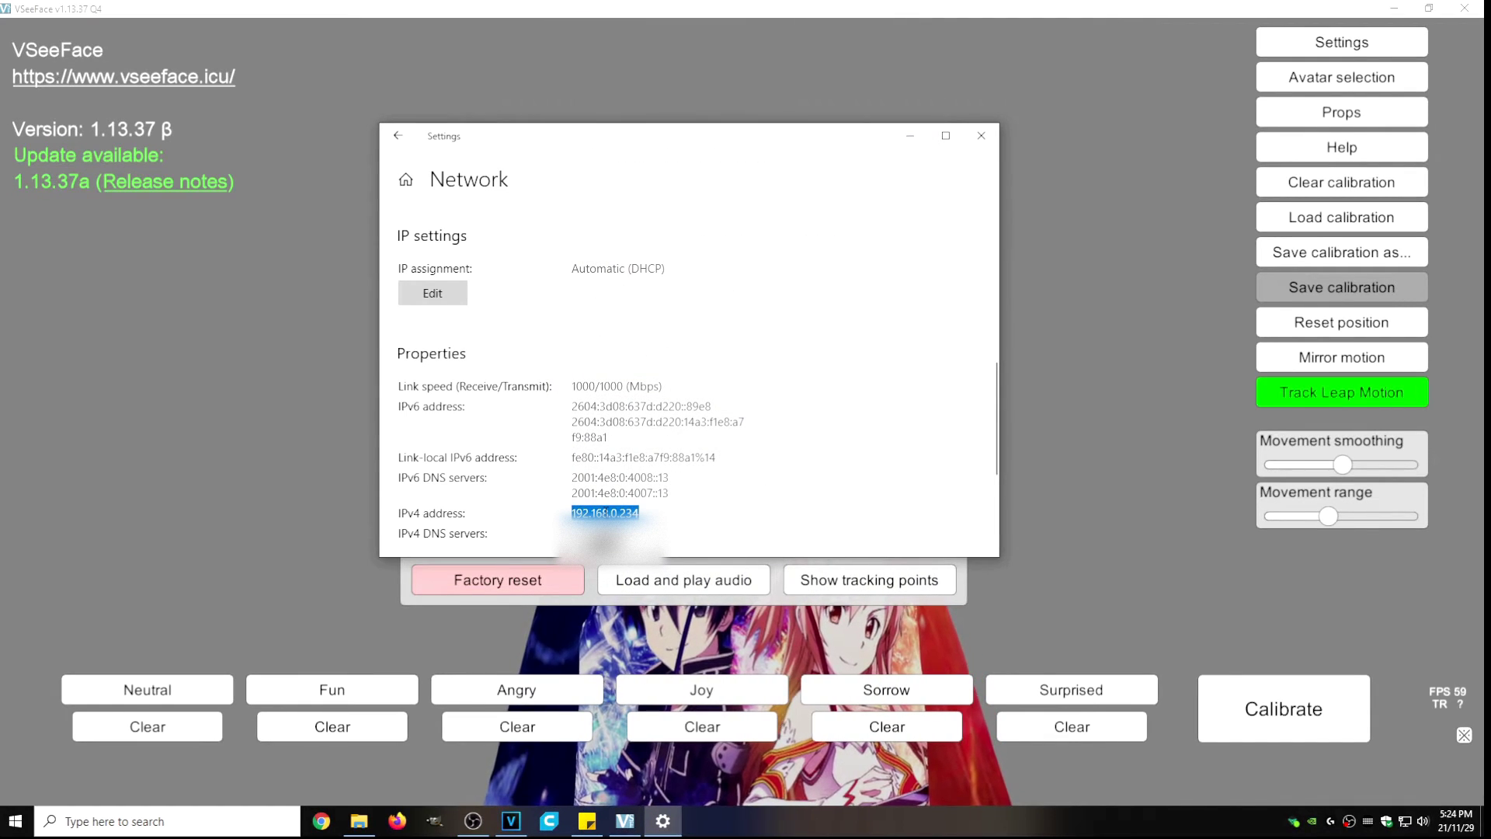
pyautogui.click(981, 135)
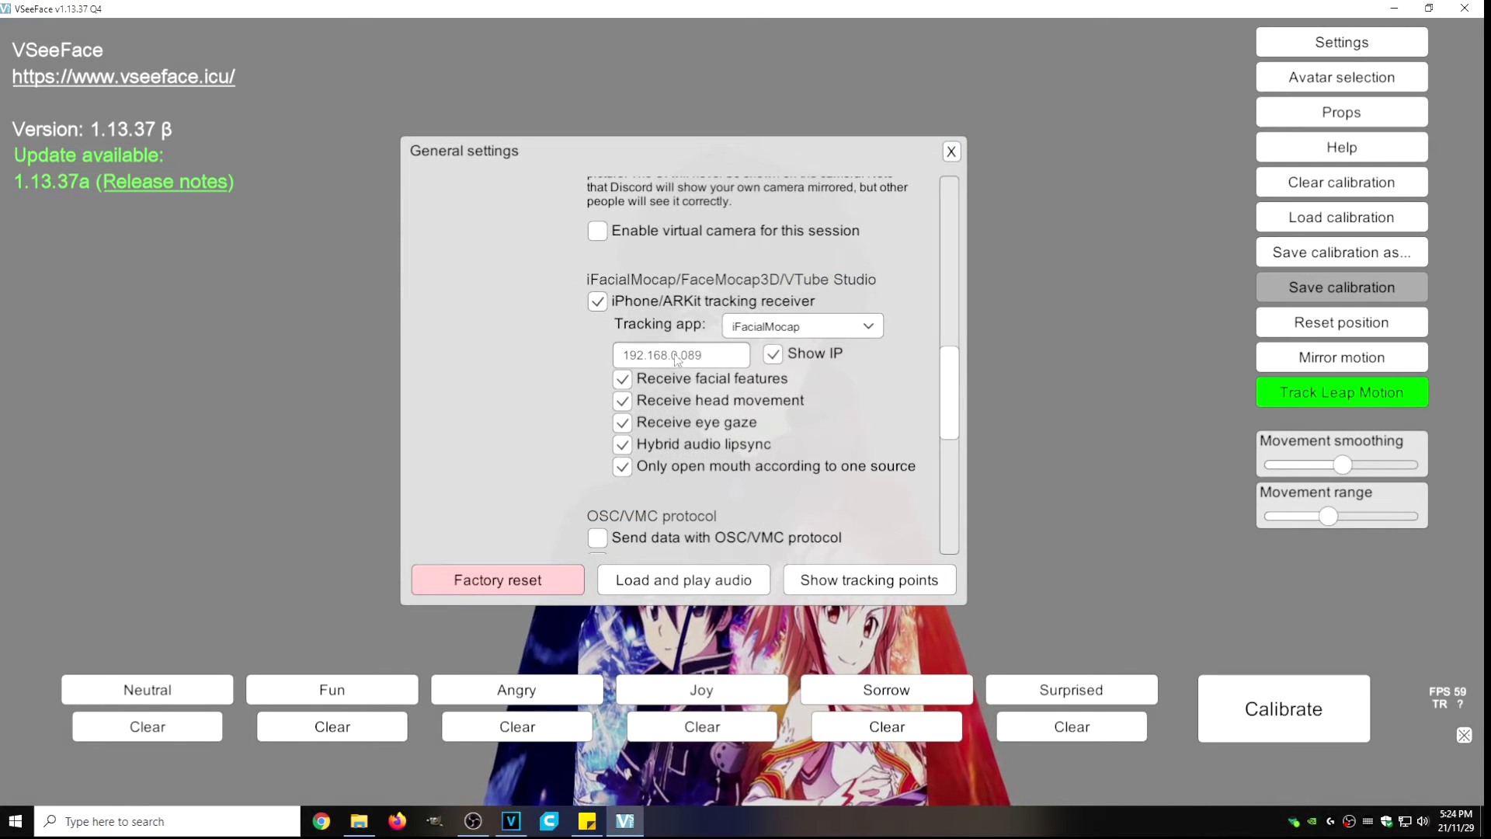
pyautogui.click(705, 354)
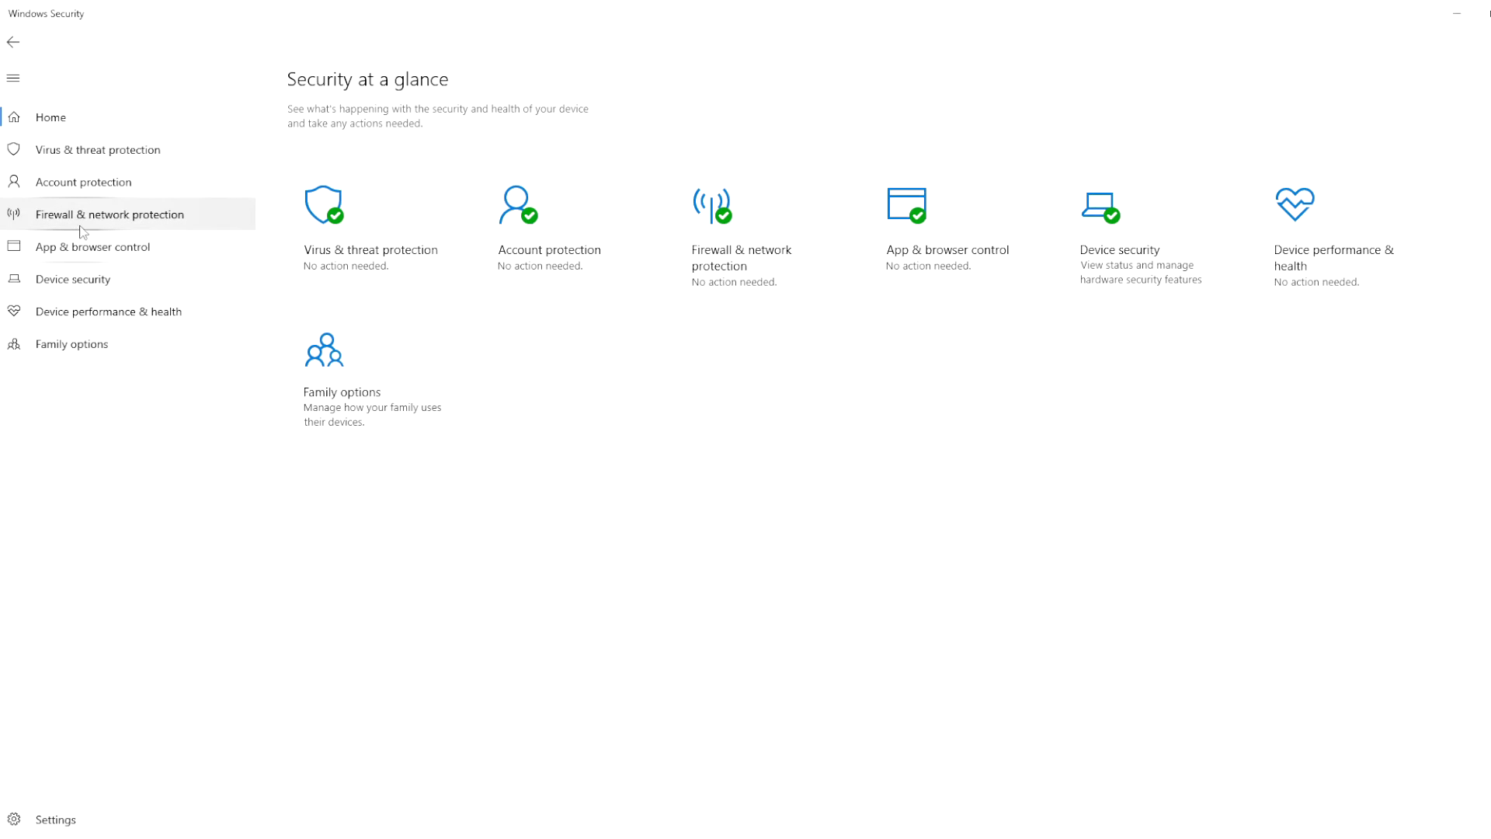
# Switch to Windows Security and open the firewall's list of allowed apps for editing
pyautogui.click(120, 225)
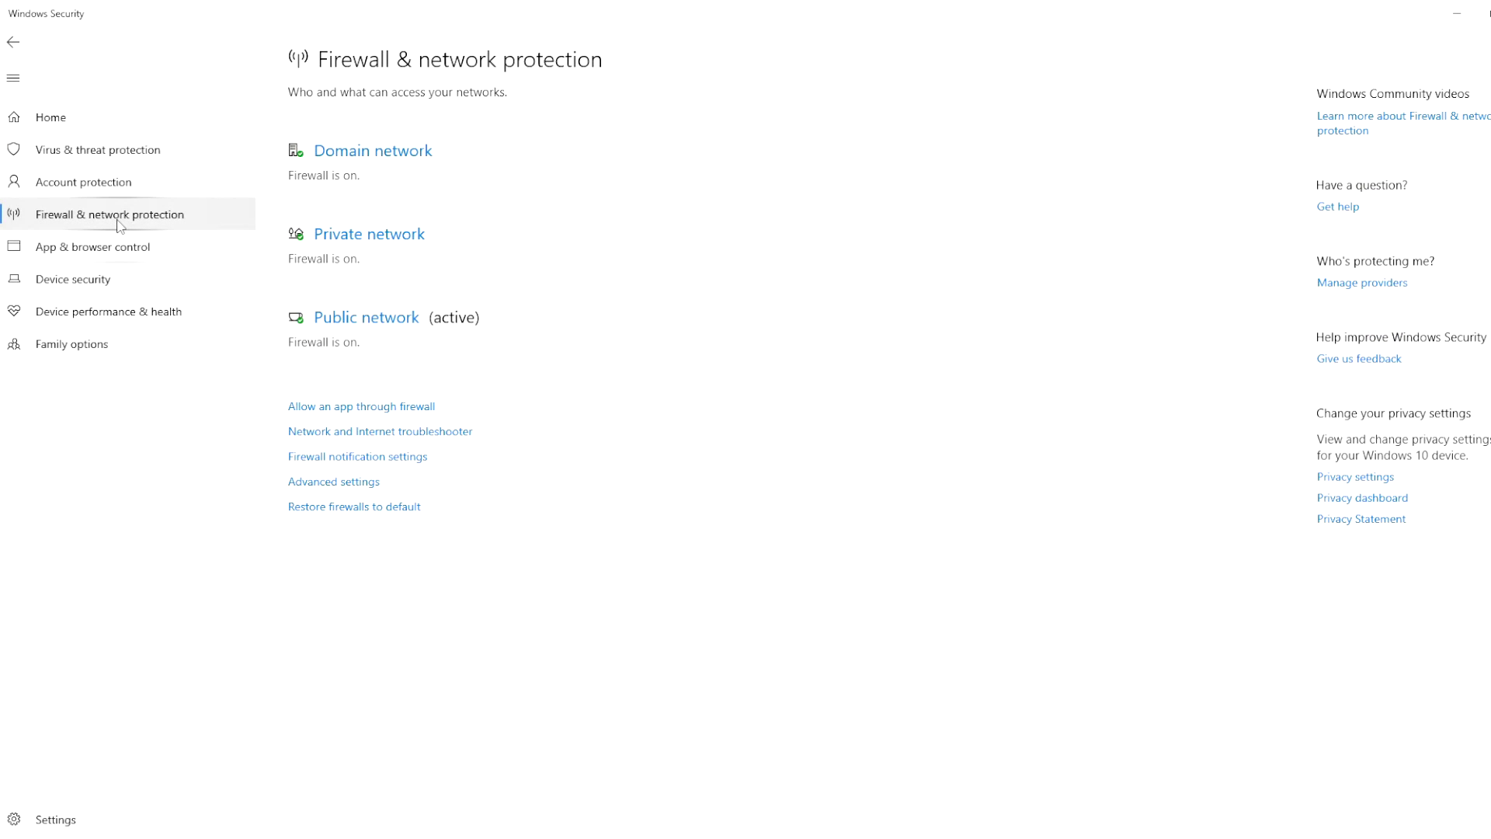
pyautogui.click(360, 412)
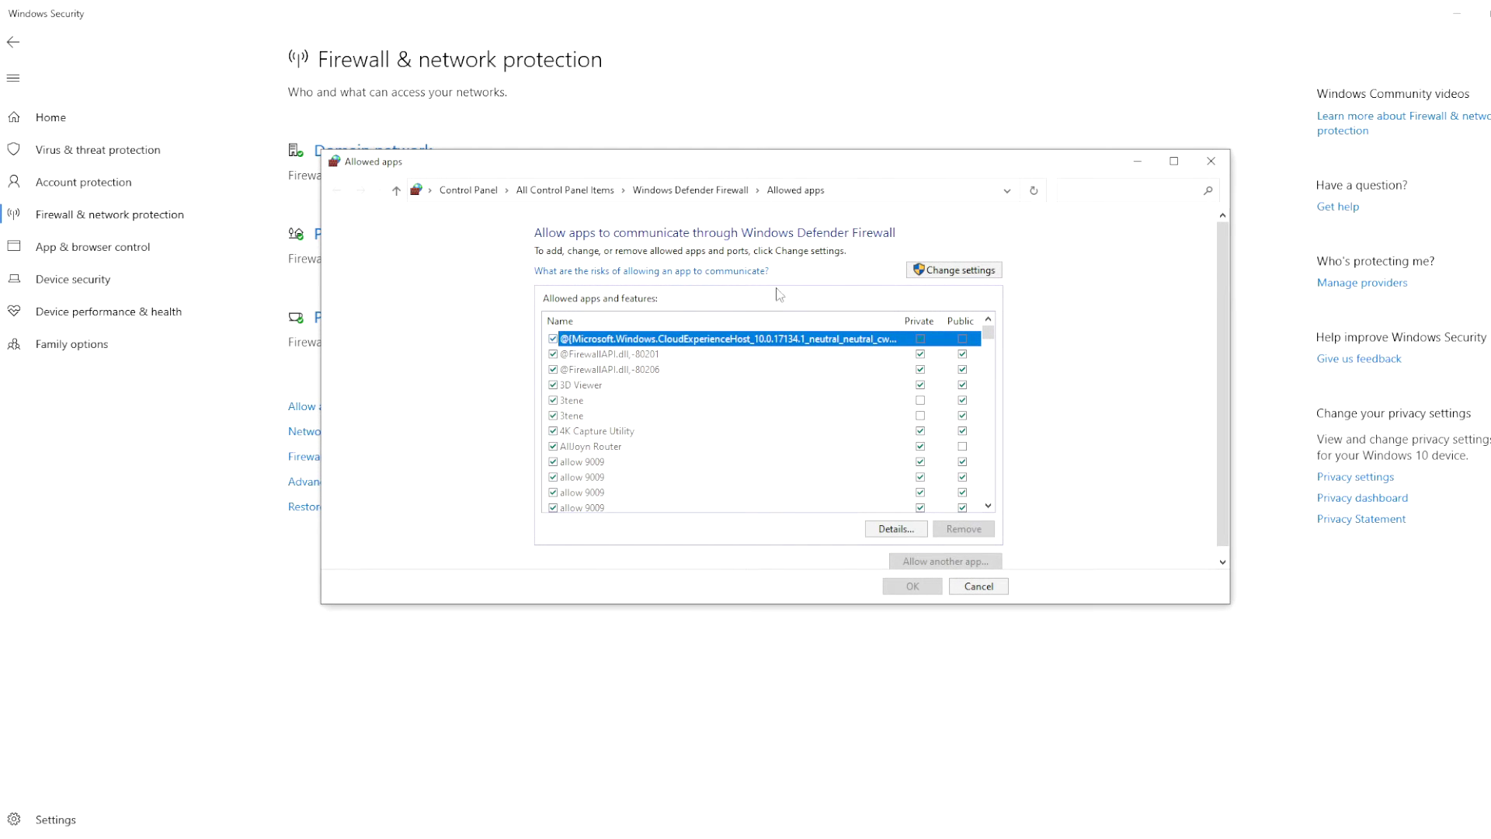
pyautogui.click(945, 272)
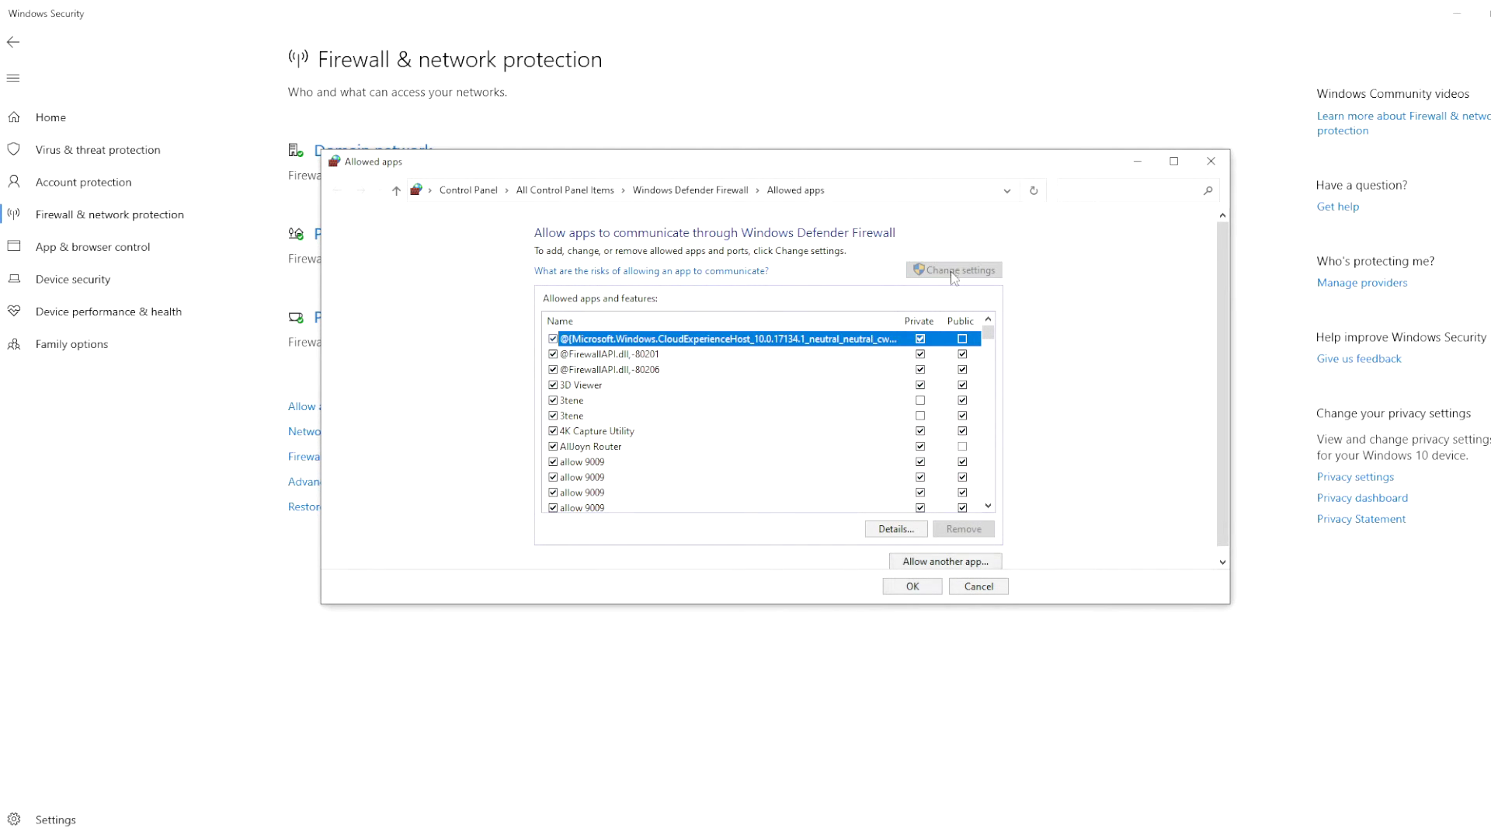
# Try to add C:\VSeeFace\VSeeFace.exe to the apps allowed through Windows Defender Firewall
pyautogui.click(954, 553)
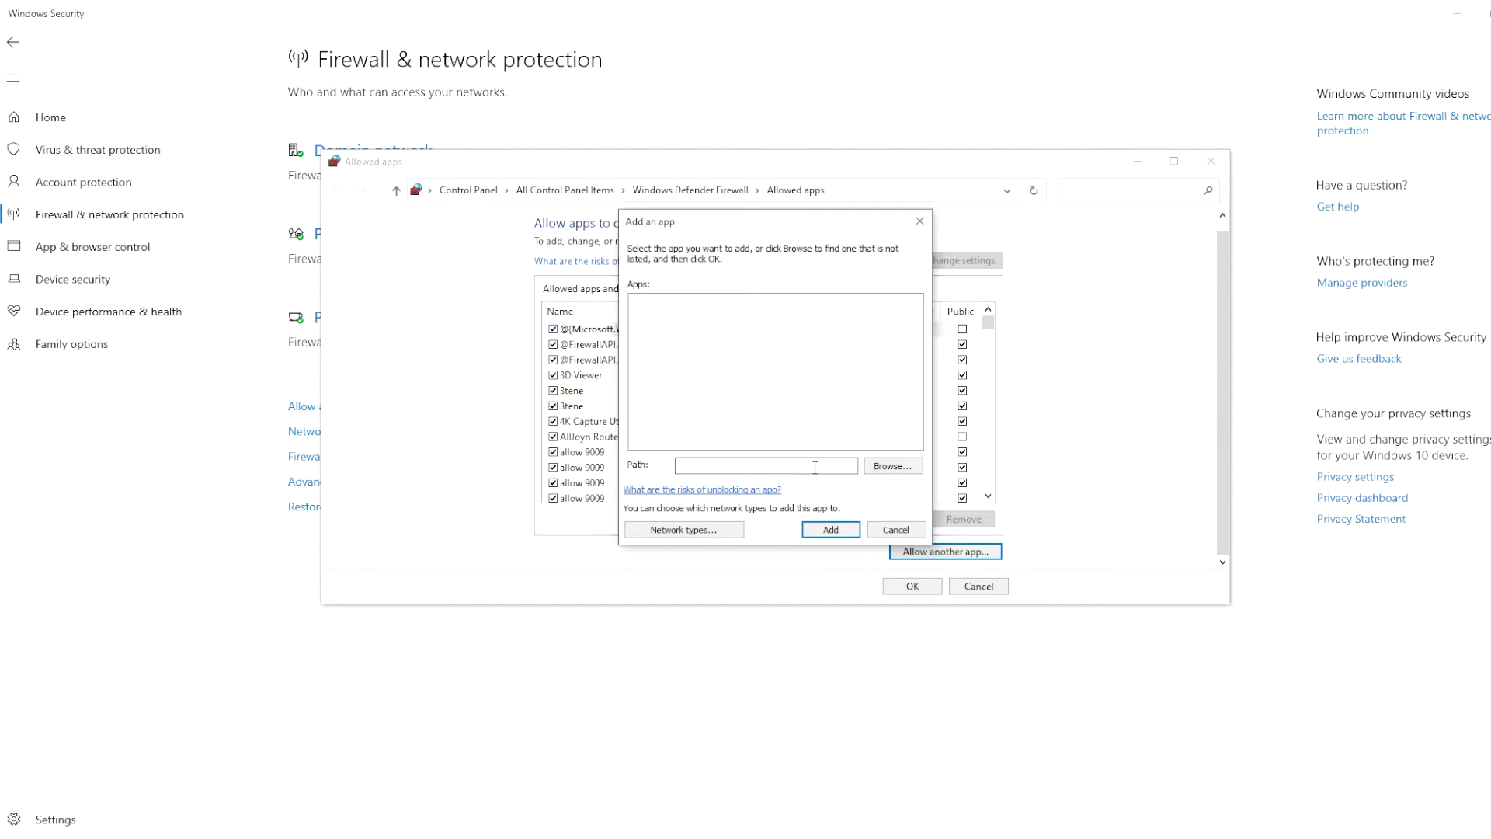
pyautogui.click(891, 469)
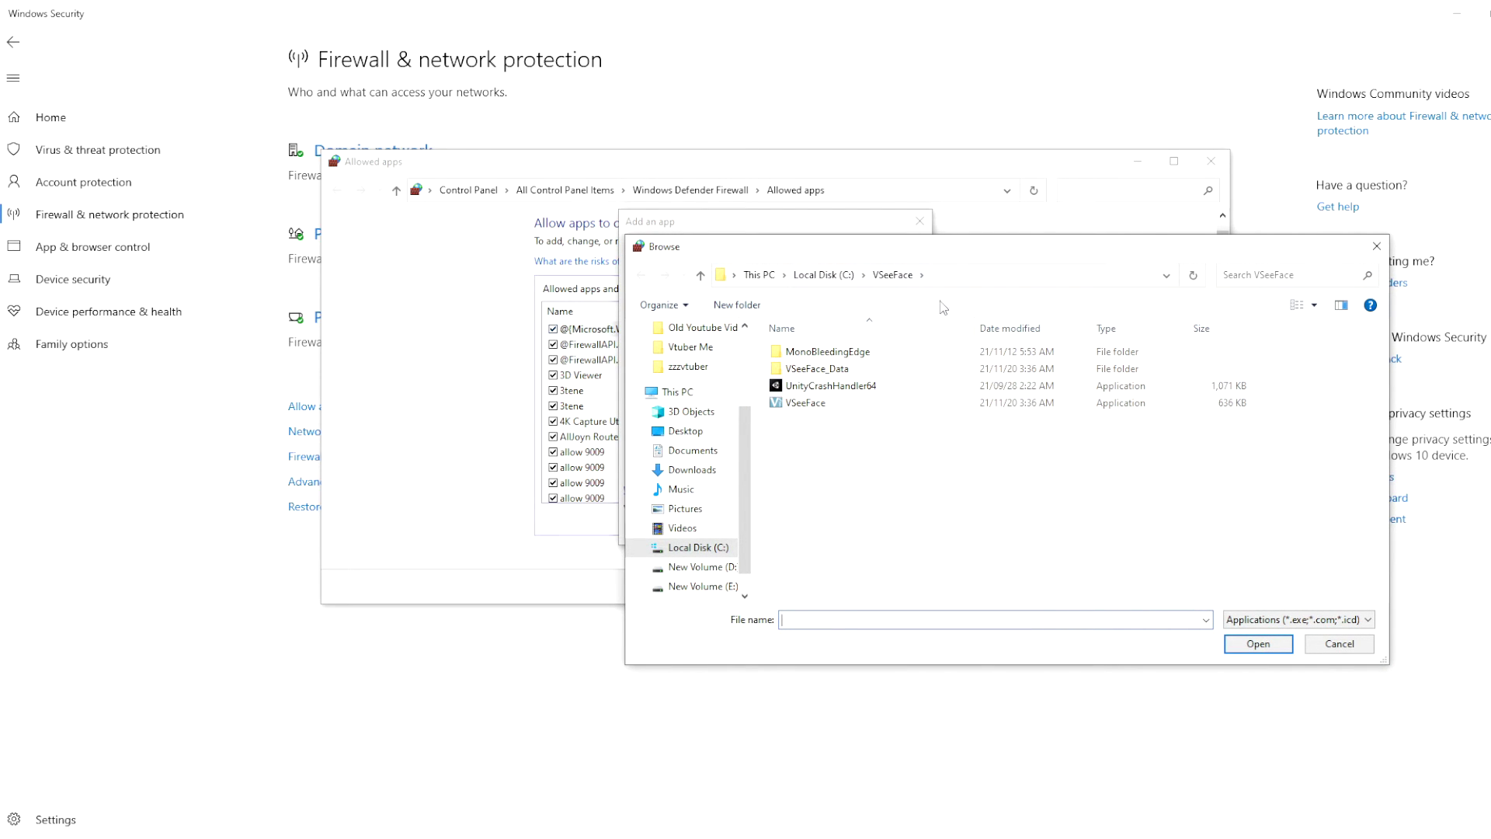
pyautogui.click(807, 403)
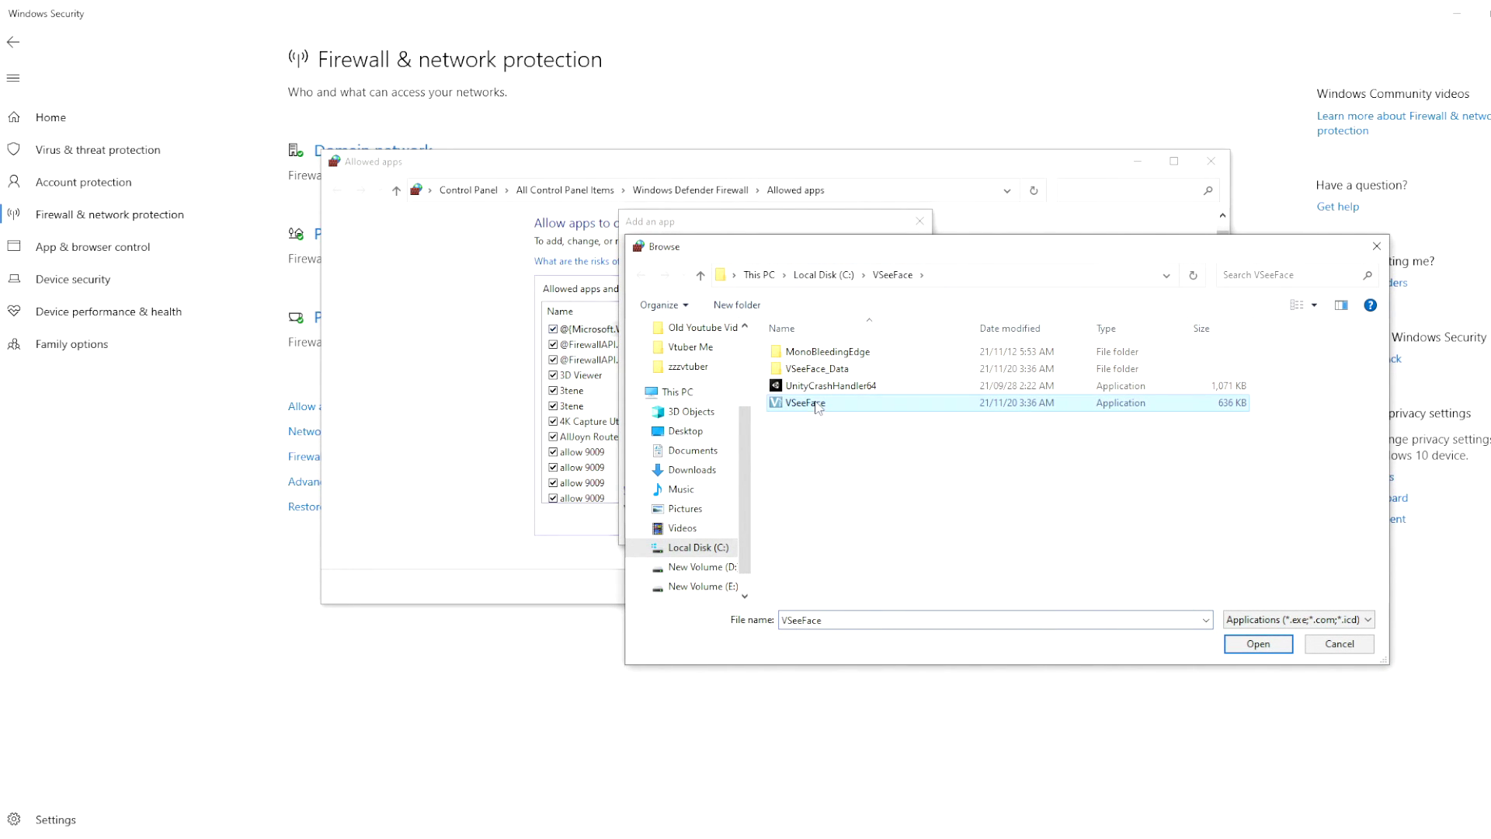
pyautogui.click(1256, 644)
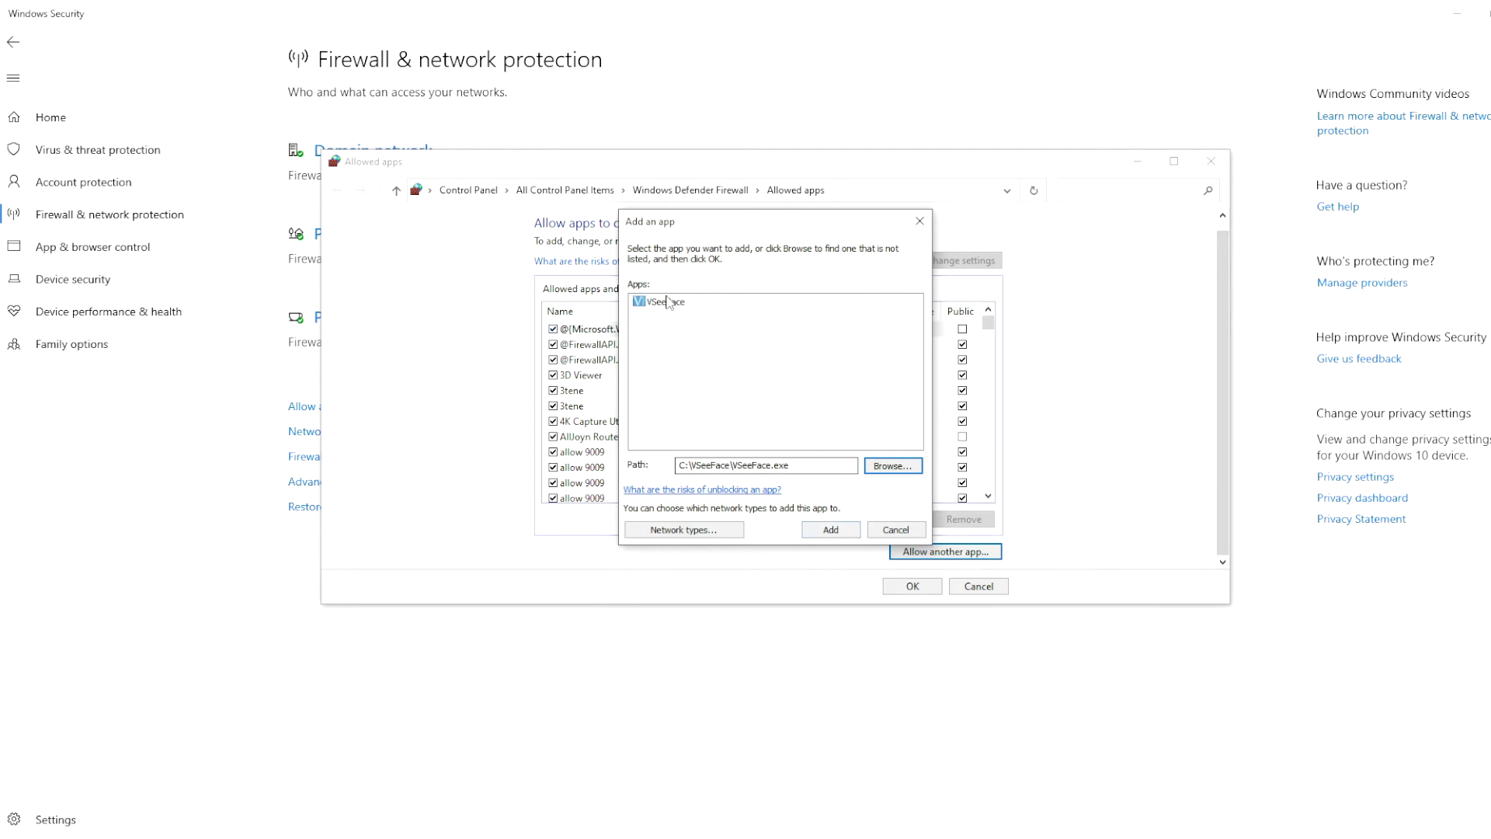
pyautogui.click(828, 529)
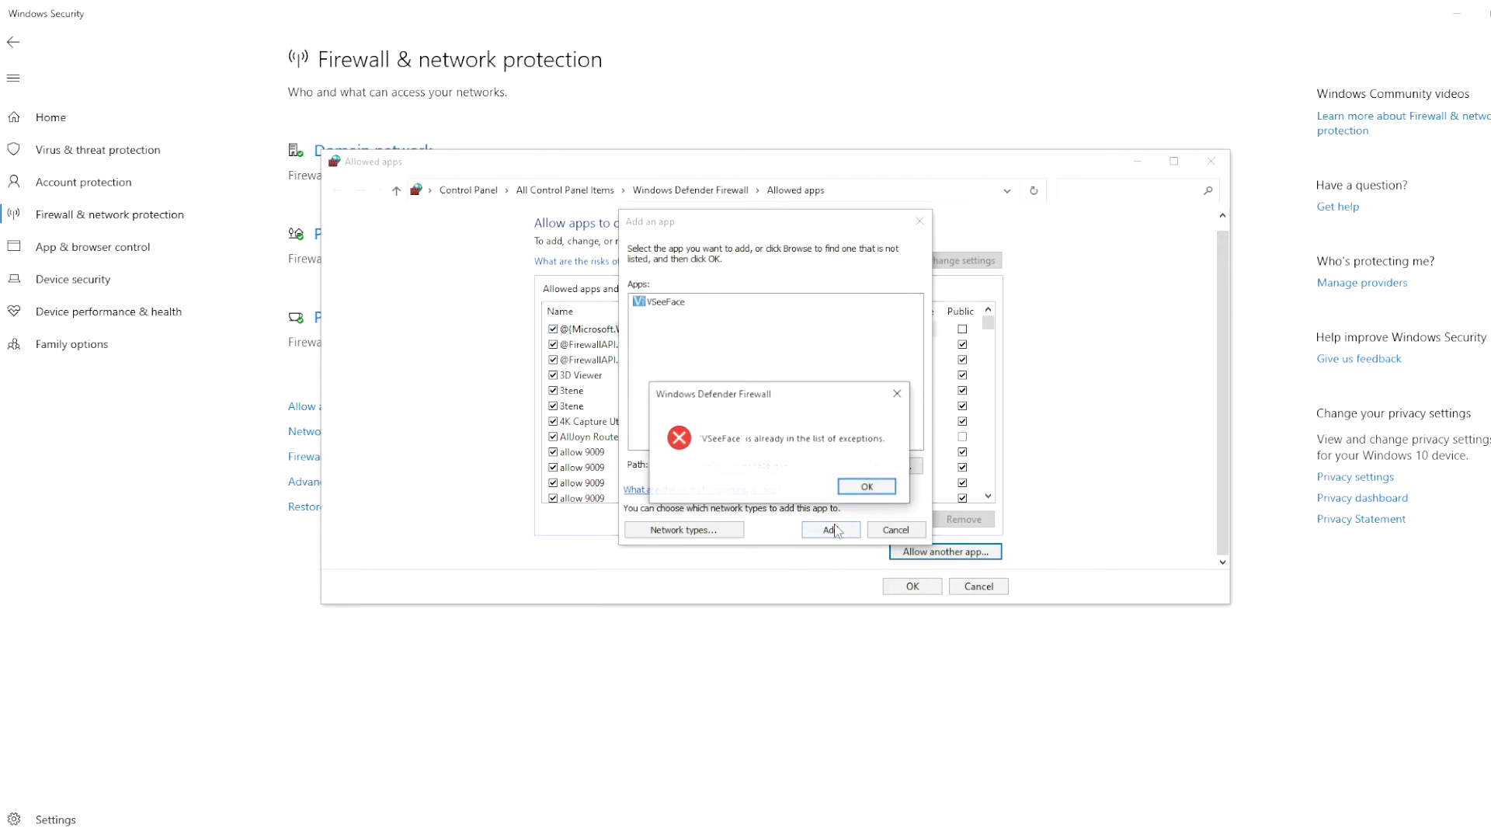
pyautogui.click(867, 487)
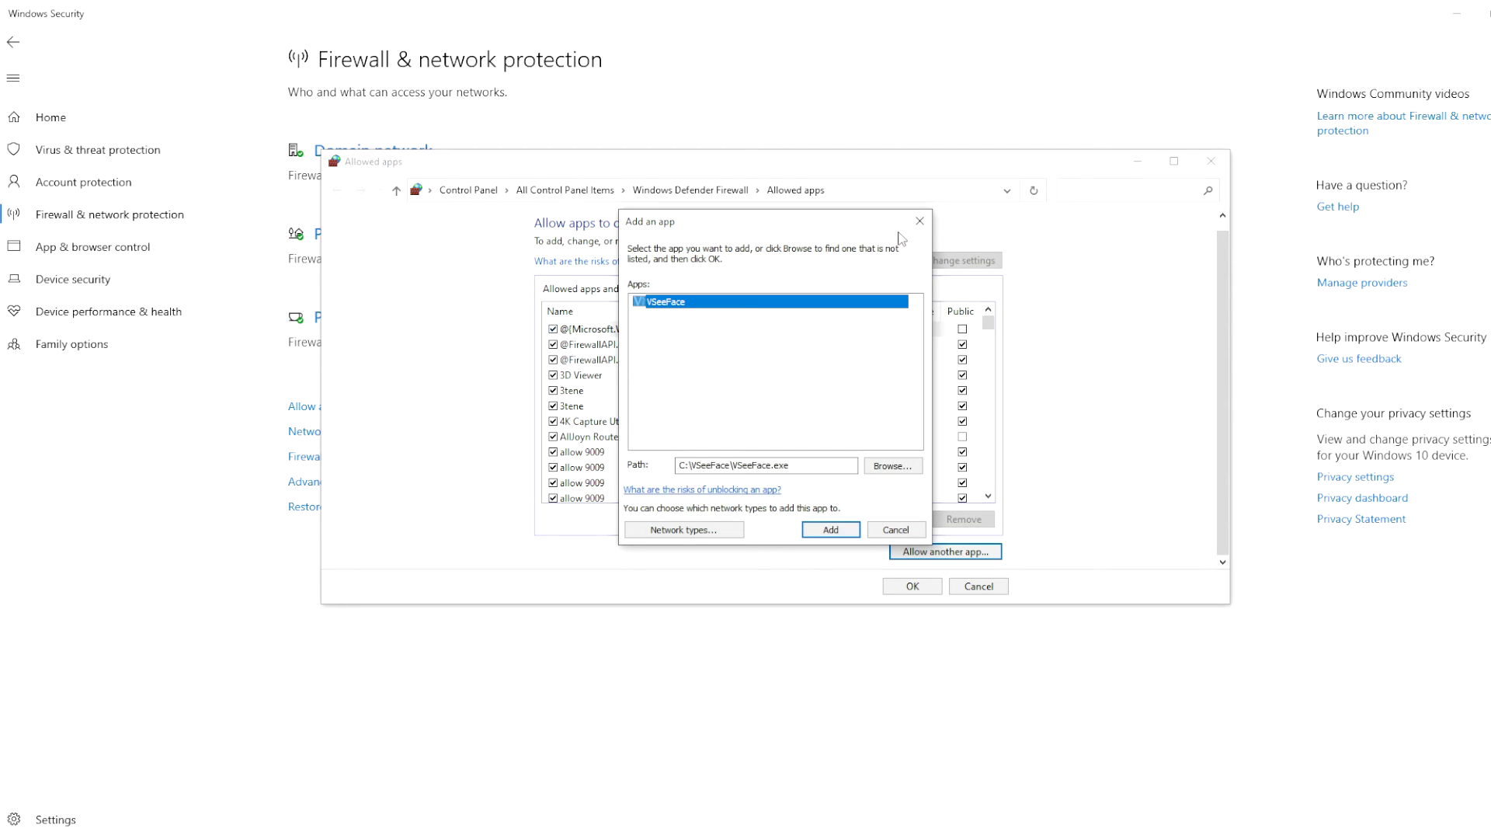
pyautogui.click(920, 221)
# Find the VSeeFace entry in the firewall's list of allowed apps and features
pyautogui.scroll(-20, 828, 407)
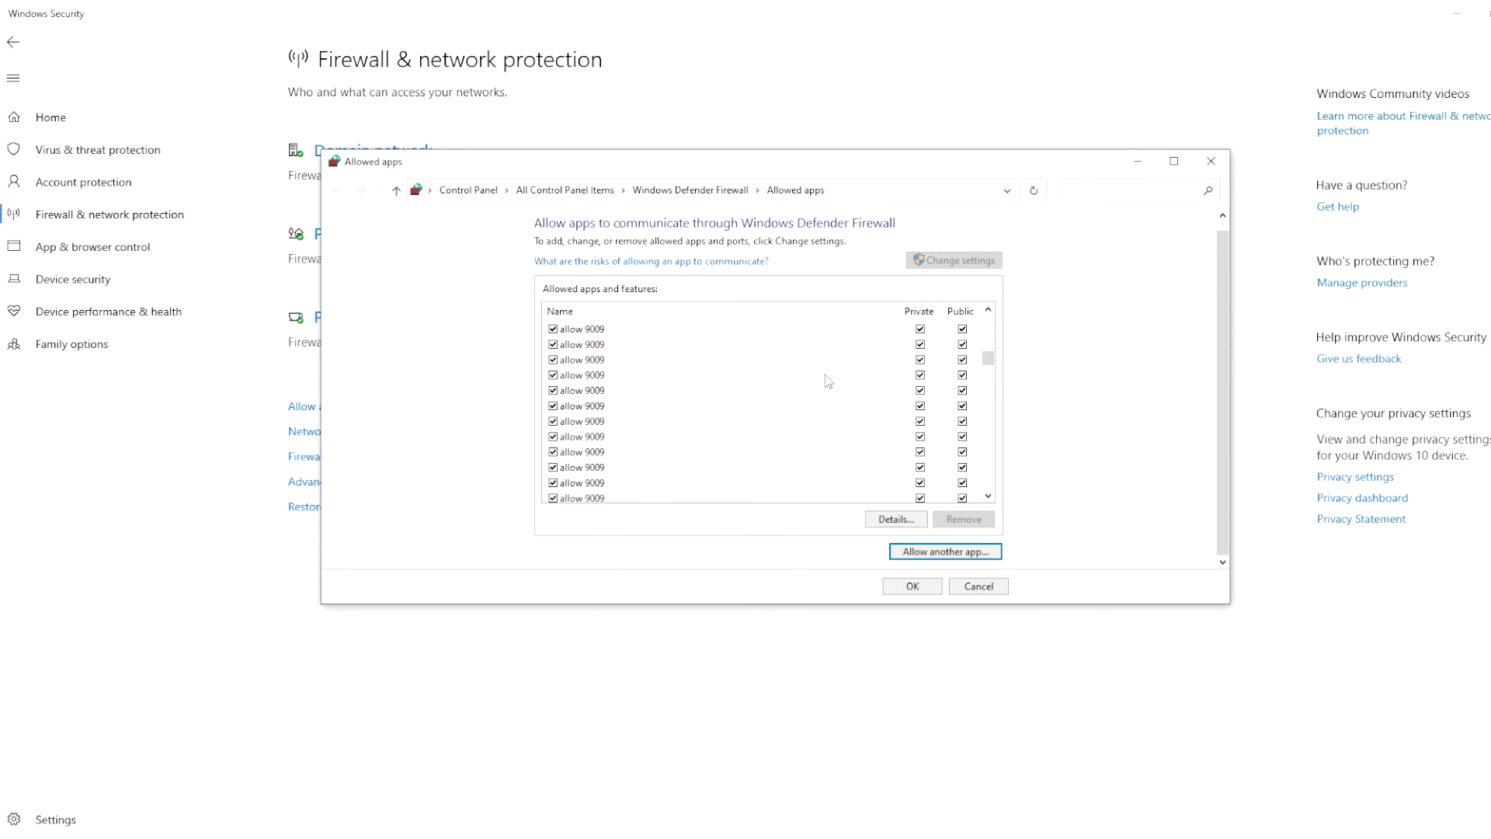
pyautogui.scroll(3, 798, 436)
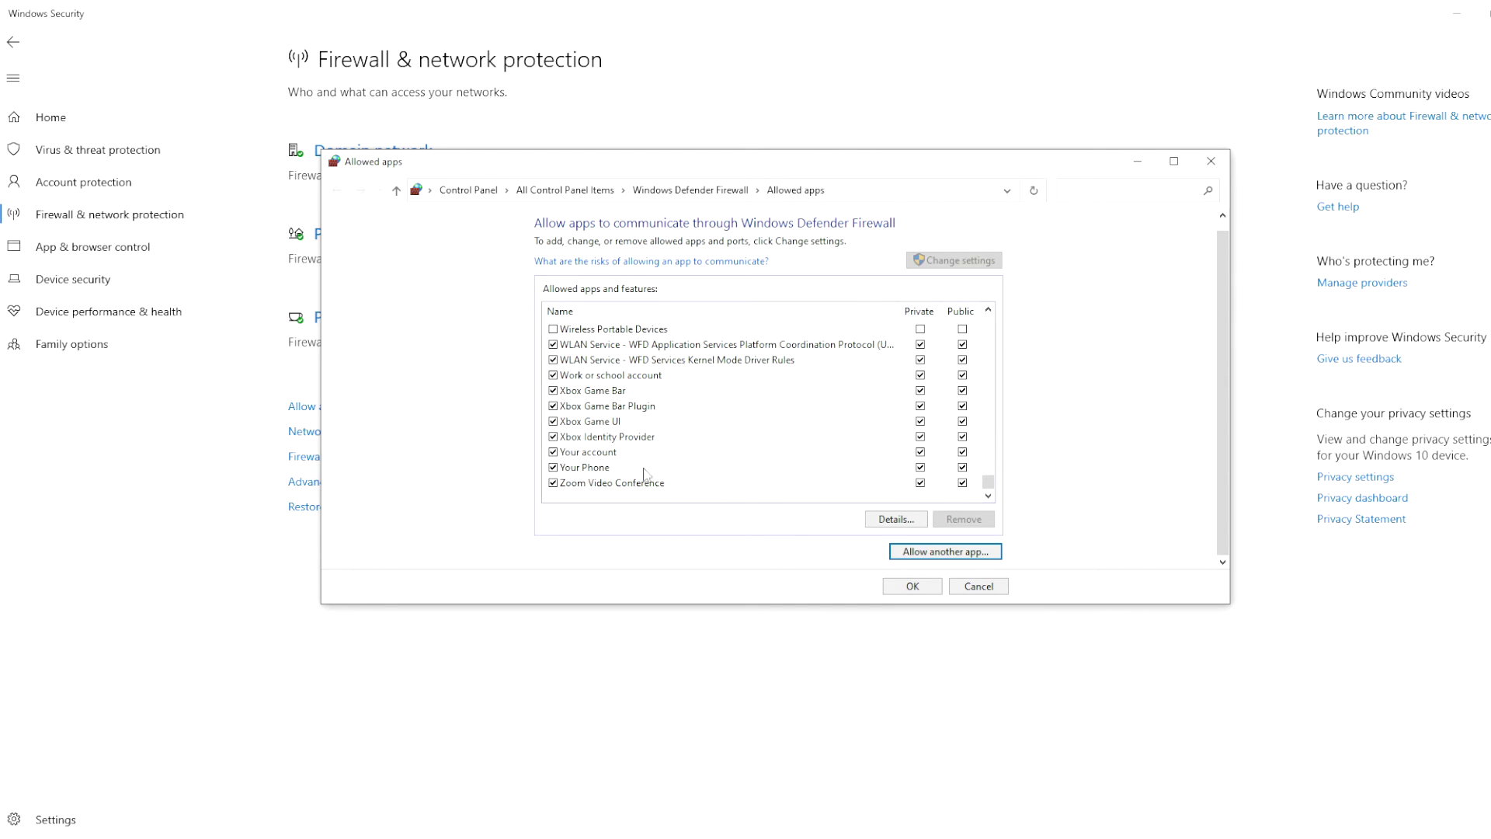